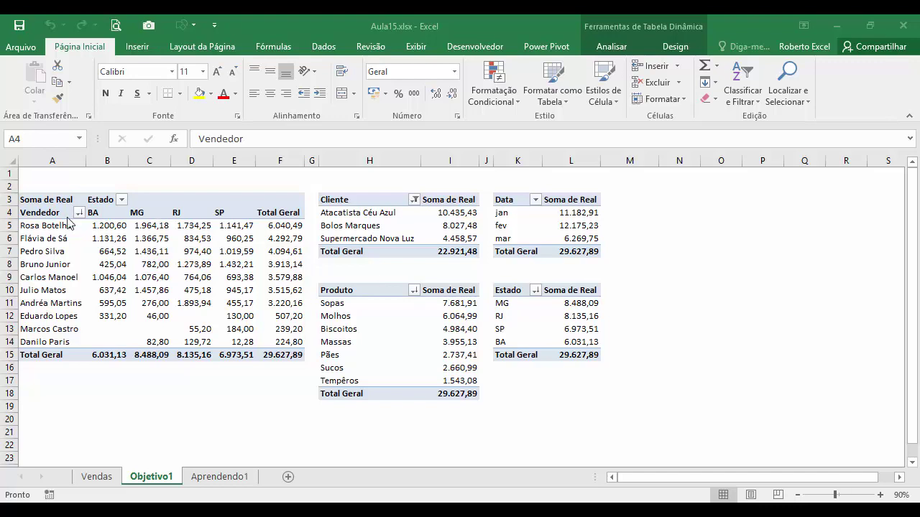
Create a pivot table on a new worksheet from the Vendas sheet data, range A1:H143
drag(51, 214, 273, 352)
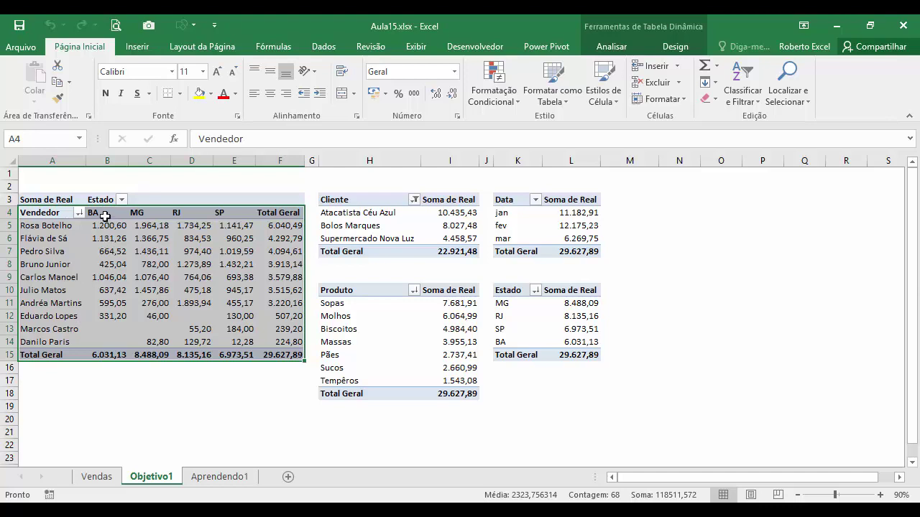
click(96, 475)
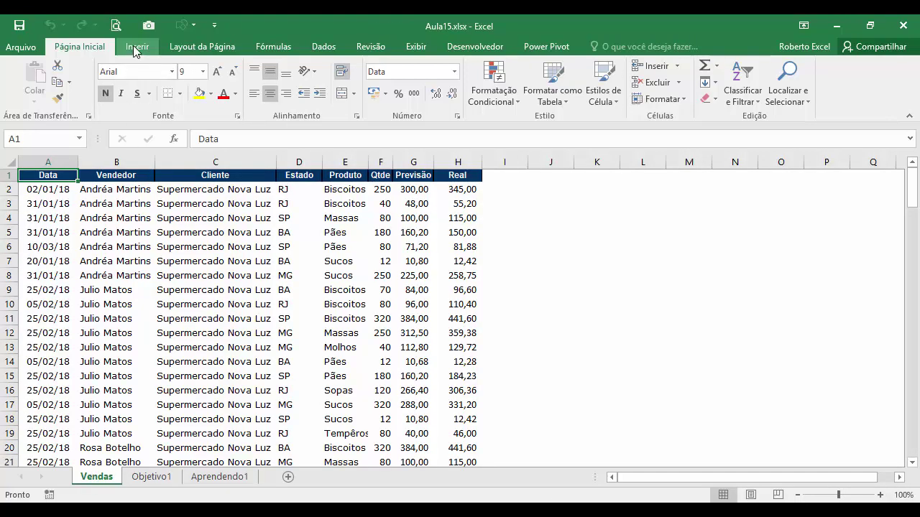
click(137, 46)
click(23, 79)
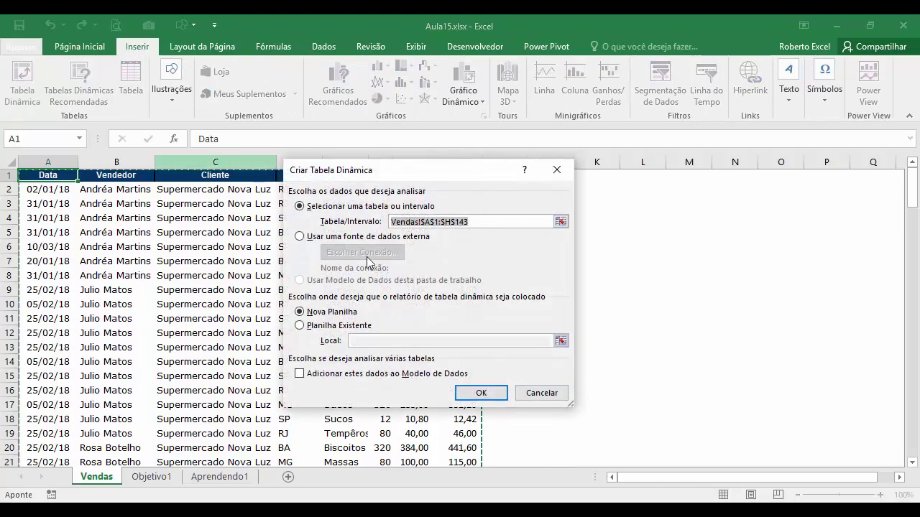
click(479, 392)
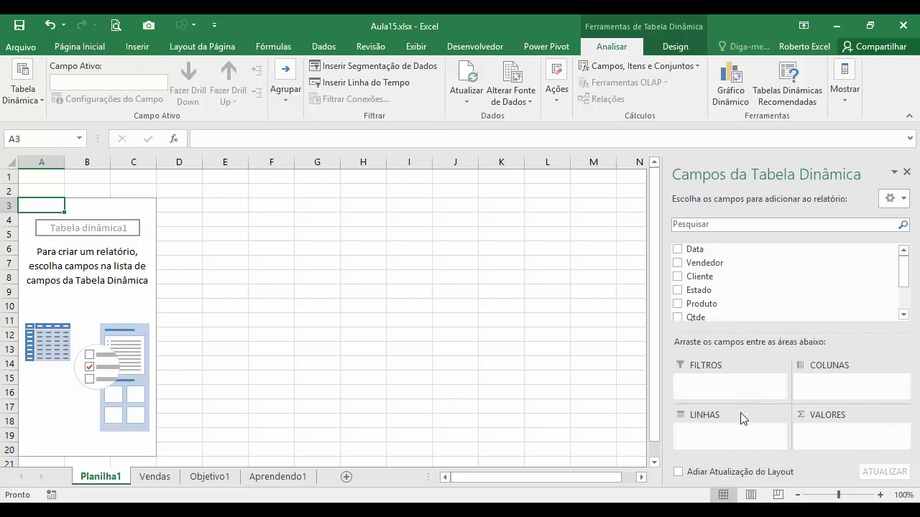
Add Vendedor to the pivot table's rows, Estado to its columns and Real to its values
drag(705, 263, 737, 433)
drag(722, 290, 836, 385)
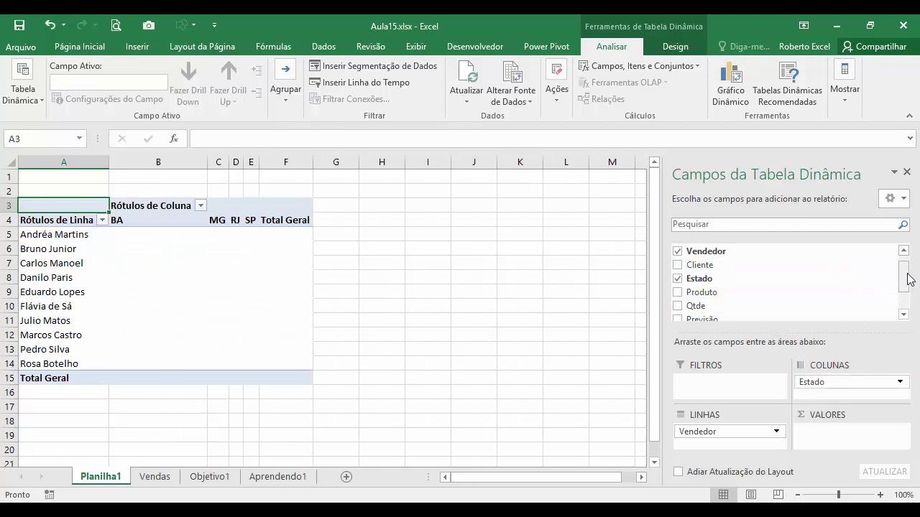
scroll(898, 283, down, 2)
drag(729, 302, 830, 439)
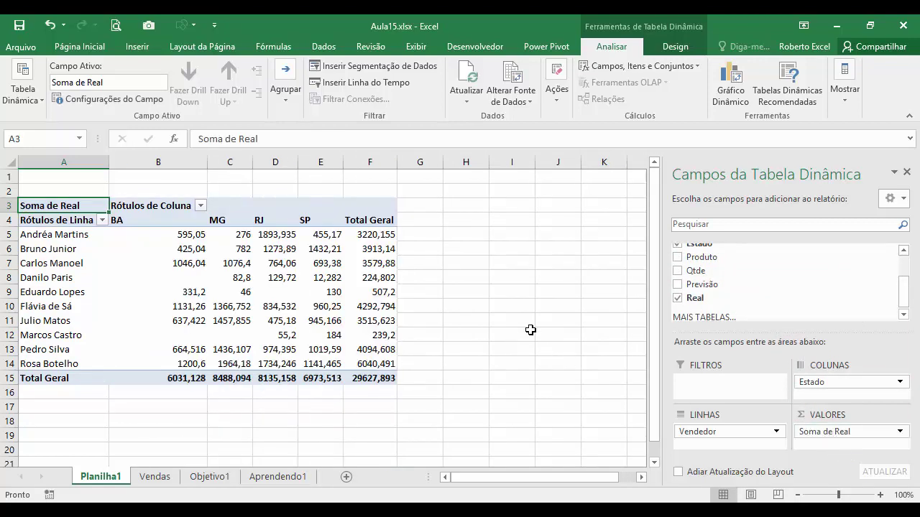
Set the pivot table's report layout to tabular form and remove Estado from its columns
click(674, 46)
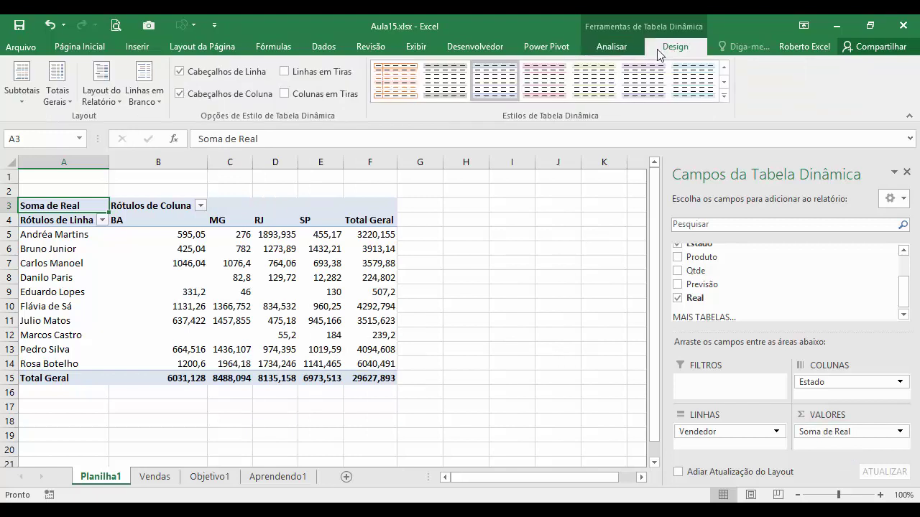
click(109, 103)
click(144, 187)
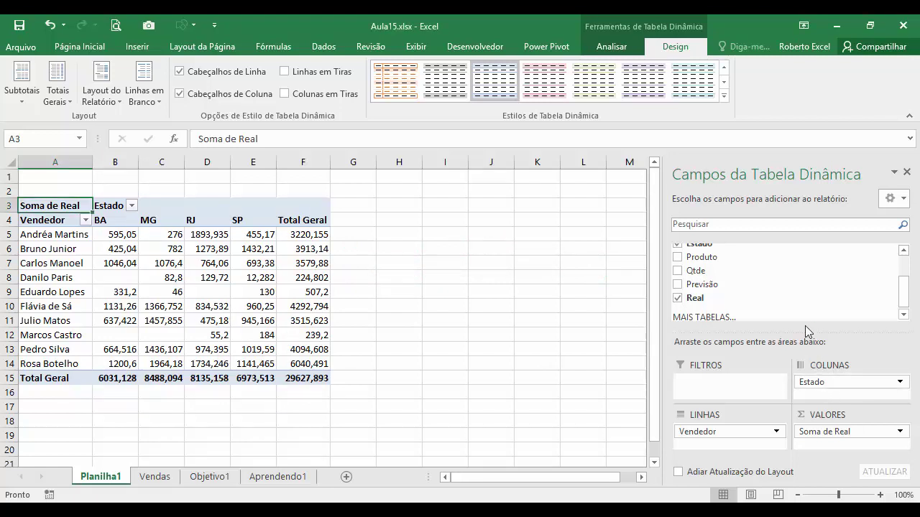
drag(822, 381, 783, 305)
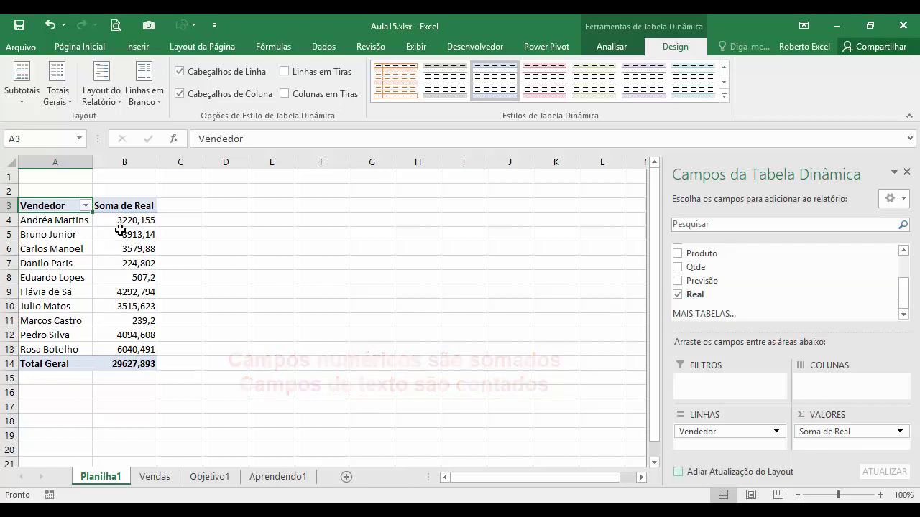
Change the Real value field's summary calculation from Soma to Média
mouse_move(128, 334)
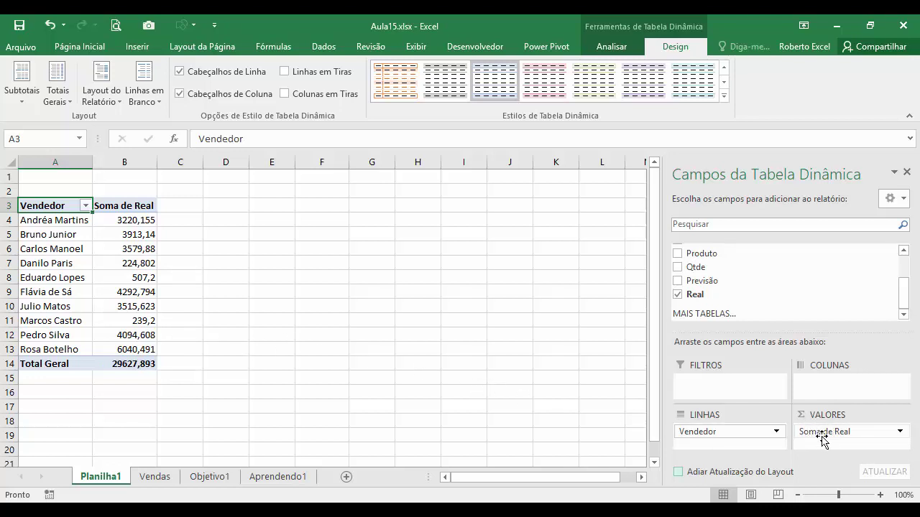
click(901, 432)
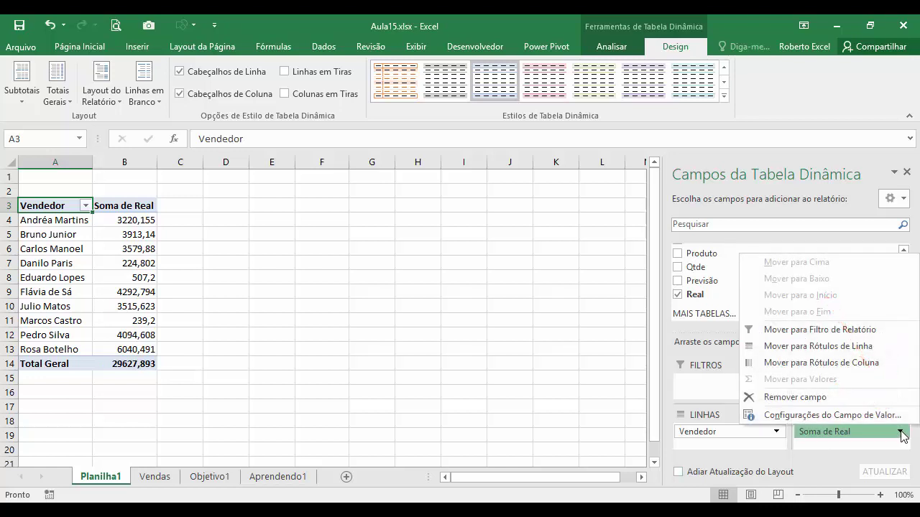
click(832, 415)
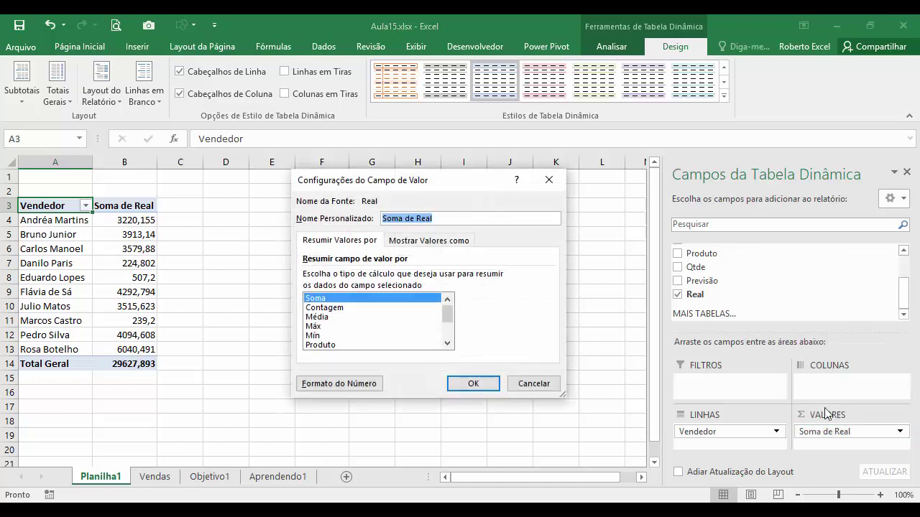
click(327, 319)
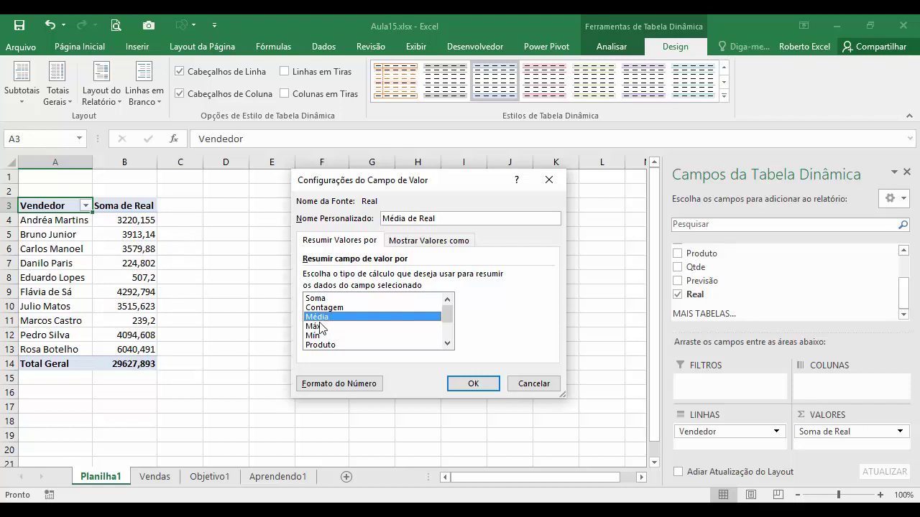
click(474, 383)
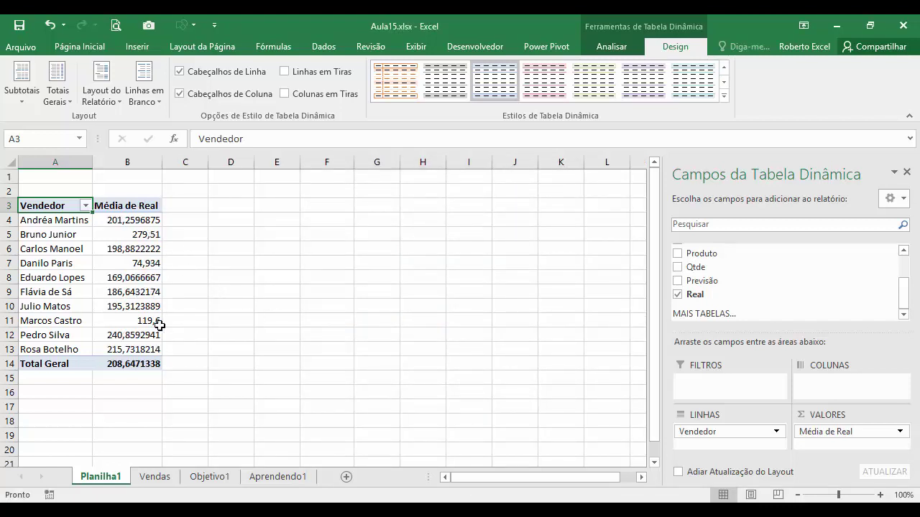
mouse_move(161, 352)
drag(134, 206, 143, 347)
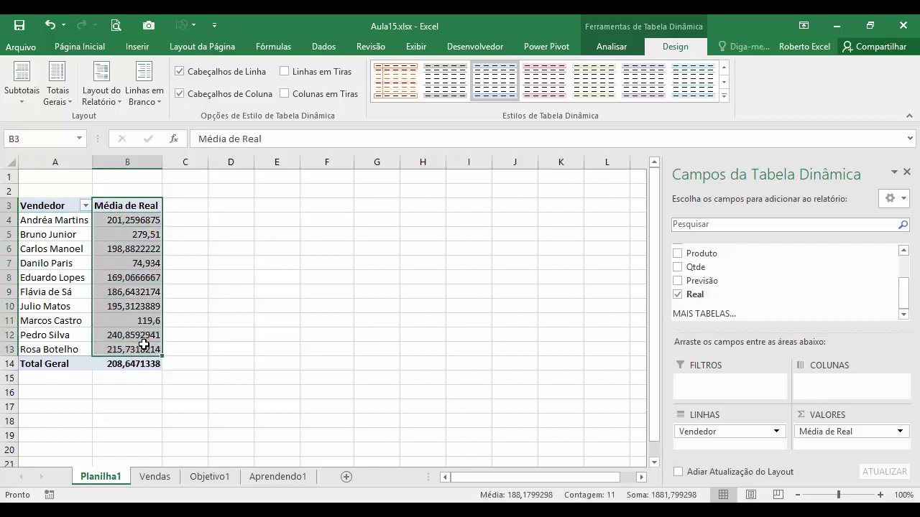
drag(186, 206, 187, 349)
click(127, 205)
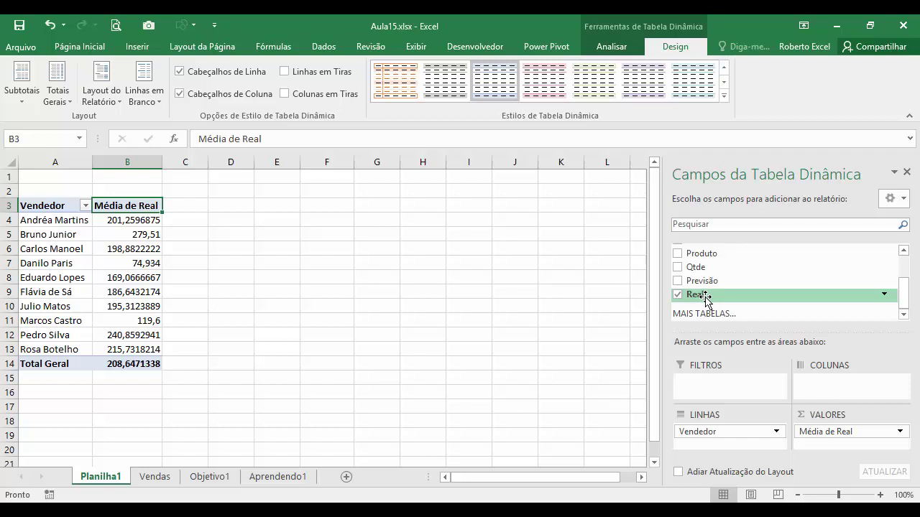
Add Real to the values a second time and place Soma de Real ahead of Média de Real
drag(706, 295, 827, 450)
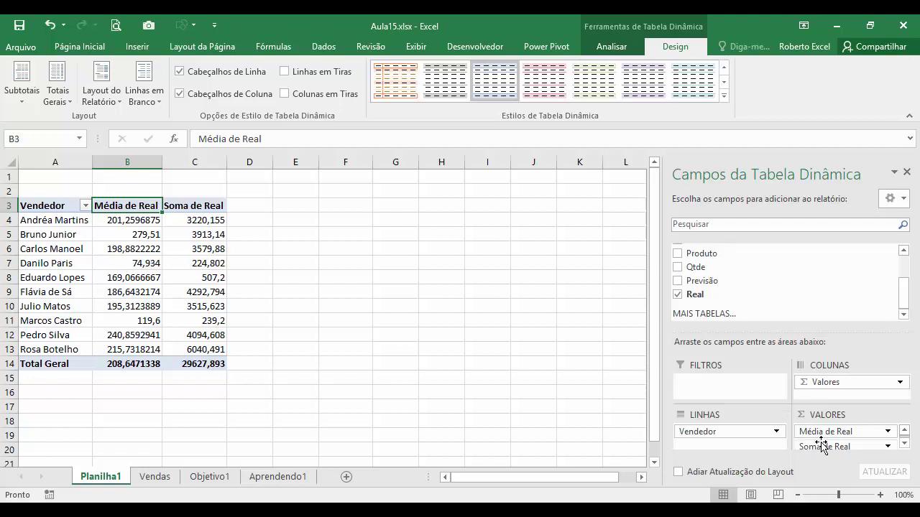
drag(817, 447, 824, 429)
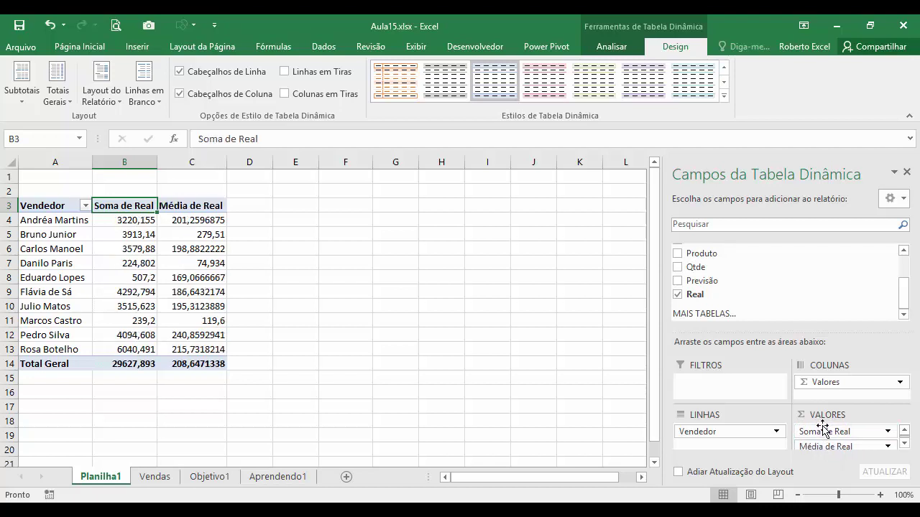
mouse_move(153, 225)
mouse_move(143, 251)
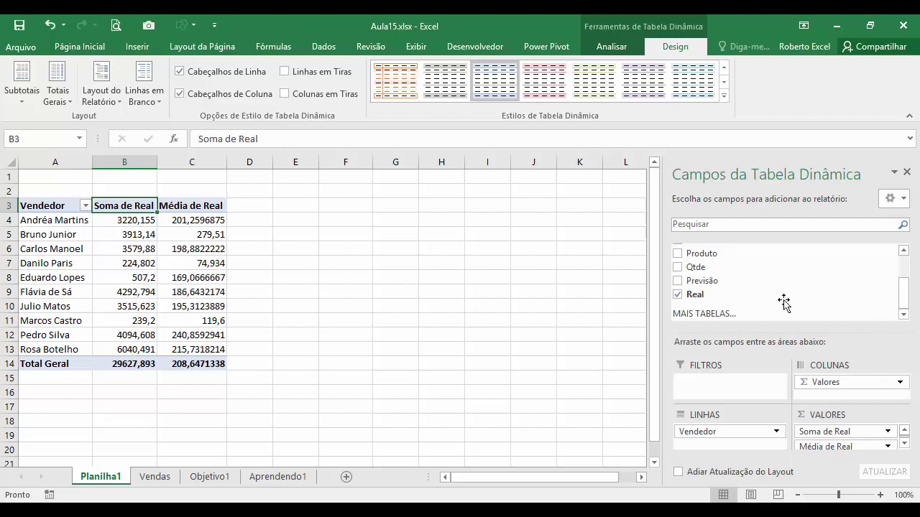
Add Real to the values a third time and summarize that new copy by Contagem
drag(711, 296, 837, 456)
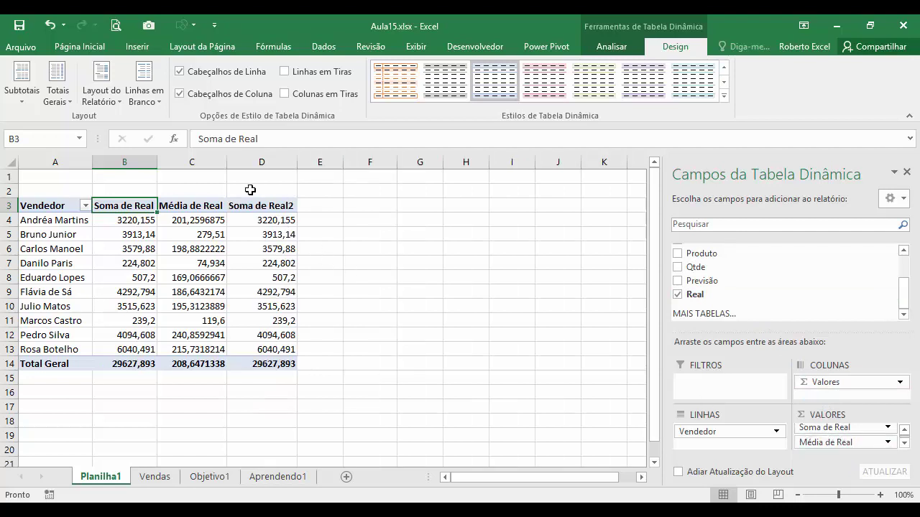
mouse_move(271, 230)
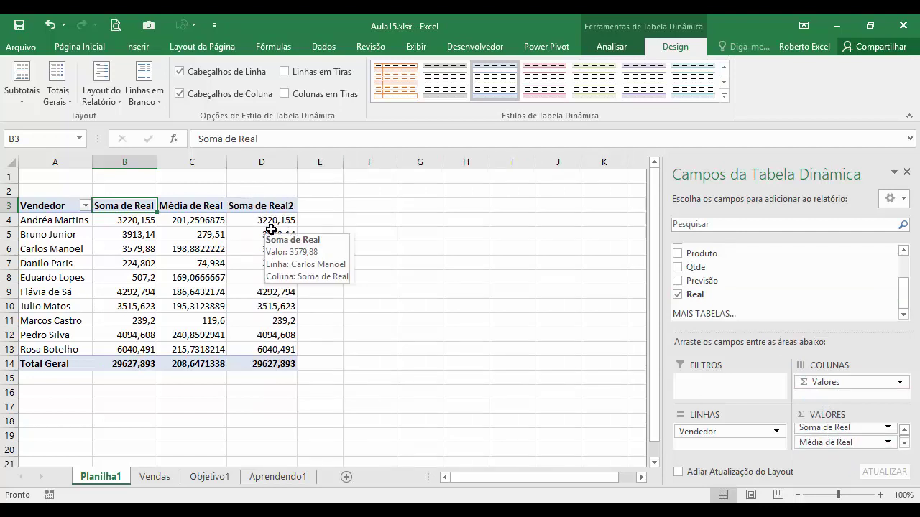
mouse_move(271, 206)
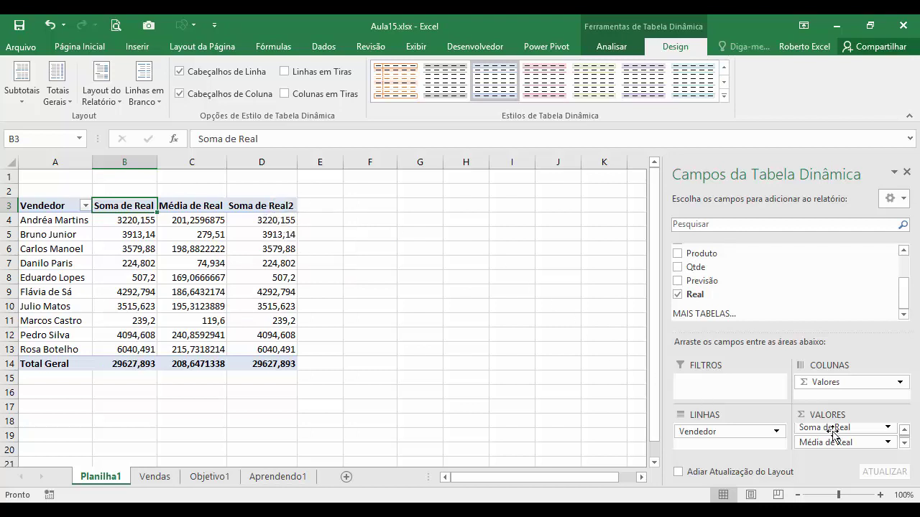
click(904, 443)
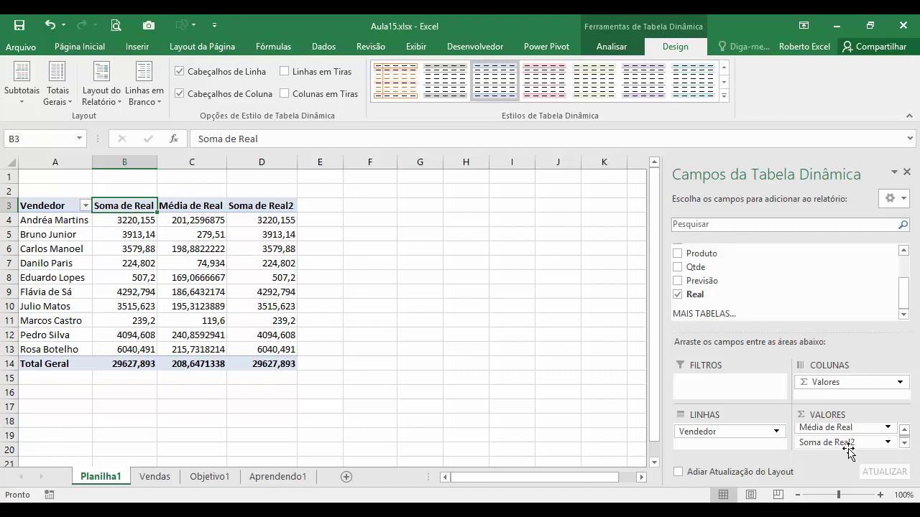
click(890, 443)
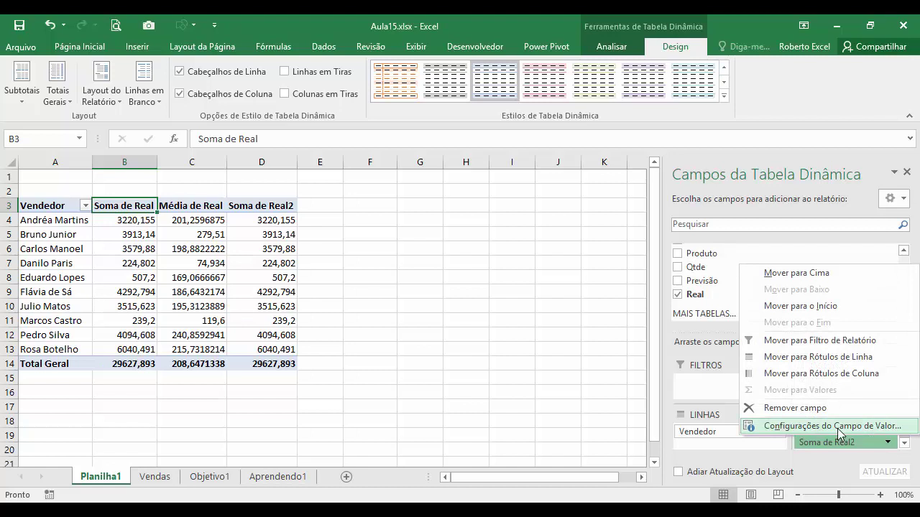
click(838, 429)
click(334, 307)
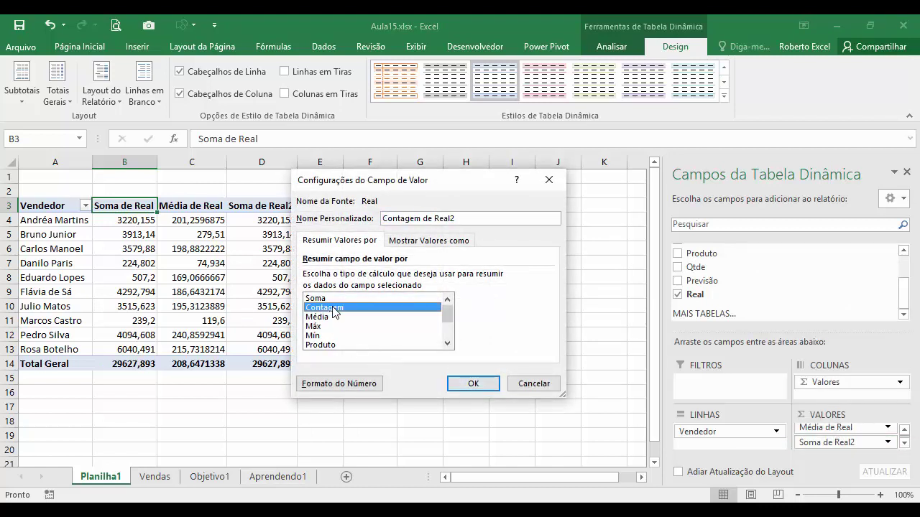
click(473, 383)
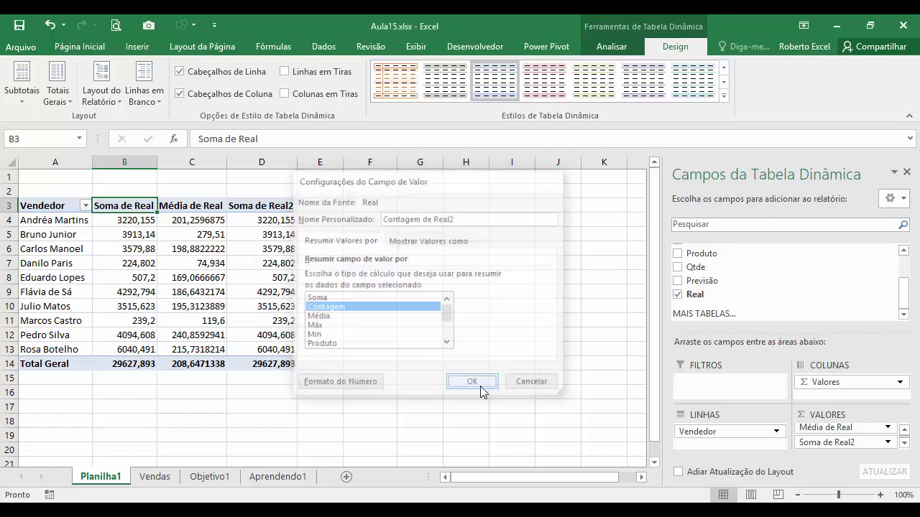
Enlarge the pivot field areas section by shrinking the field list above it
click(122, 219)
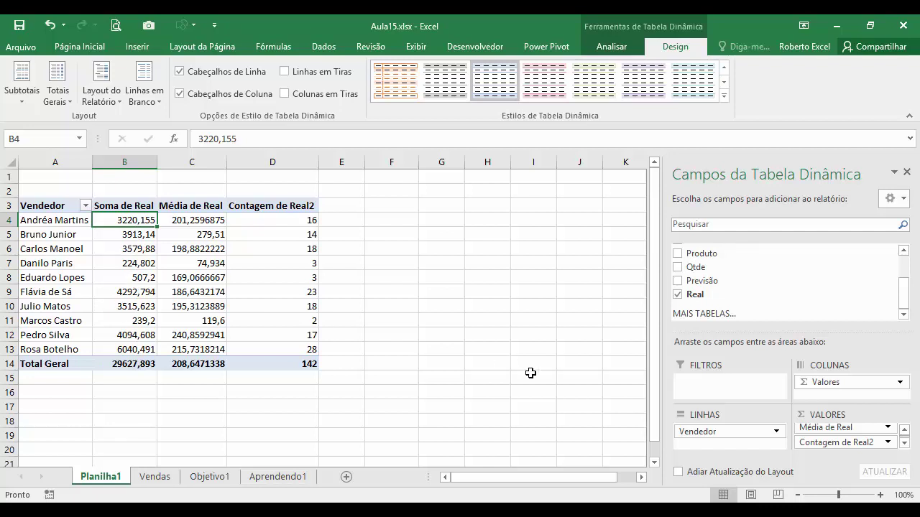
click(904, 430)
click(903, 430)
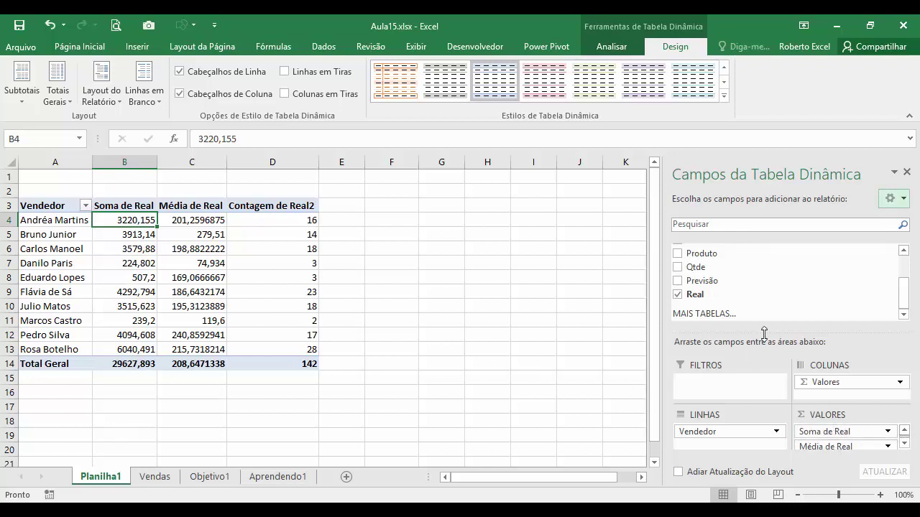
drag(766, 325, 766, 289)
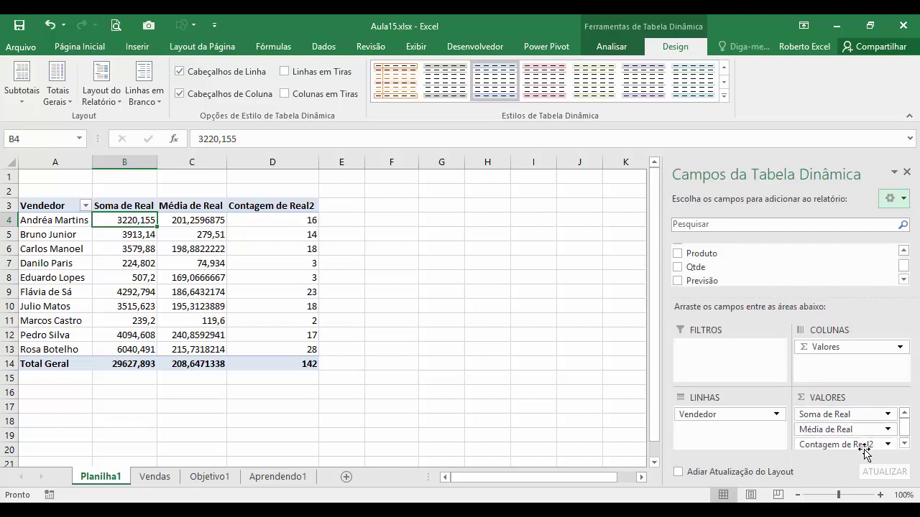
Give the Soma de Real value field the custom name Total Vendido in its value field settings
click(888, 415)
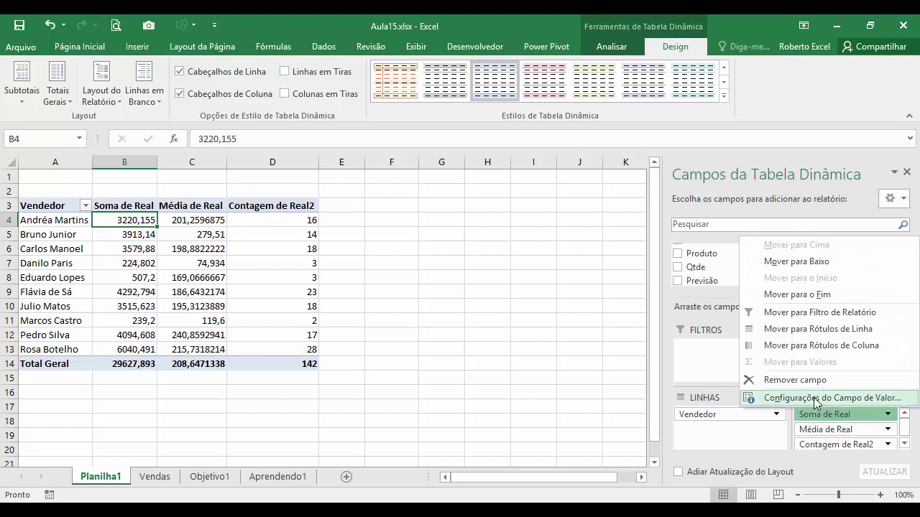
click(816, 400)
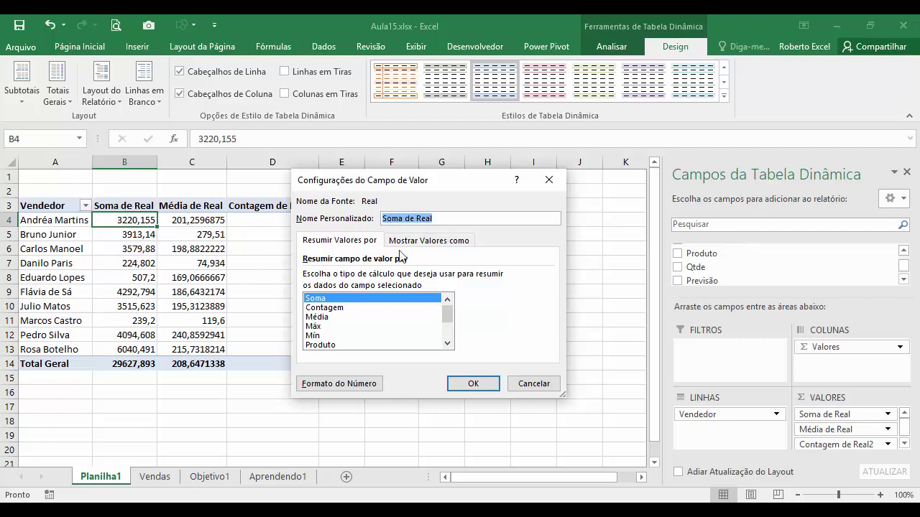
key(Delete)
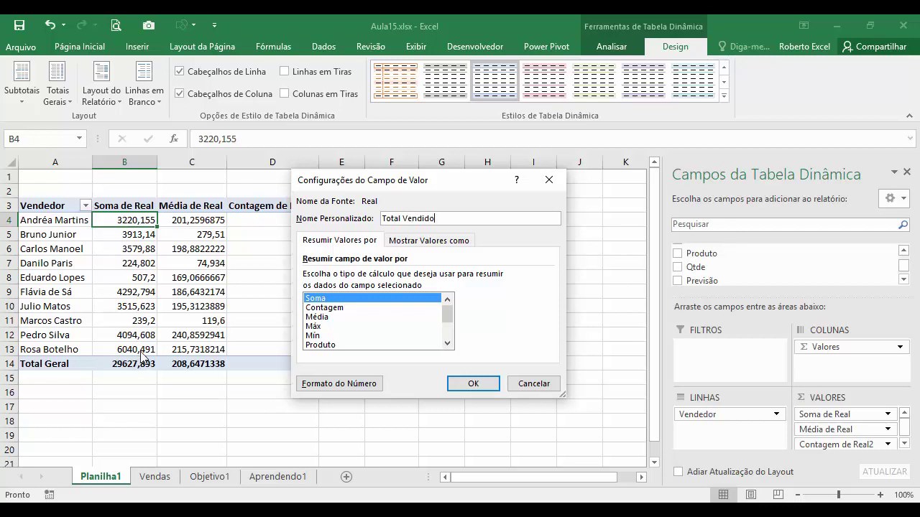
Format the Total Vendido field's numbers as Número with 2 decimal places and the thousands separator
click(353, 388)
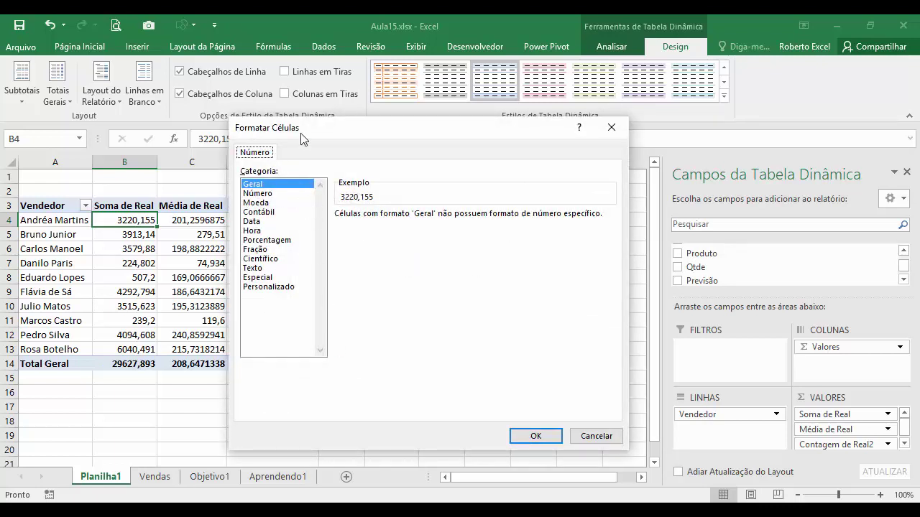
click(275, 194)
click(346, 234)
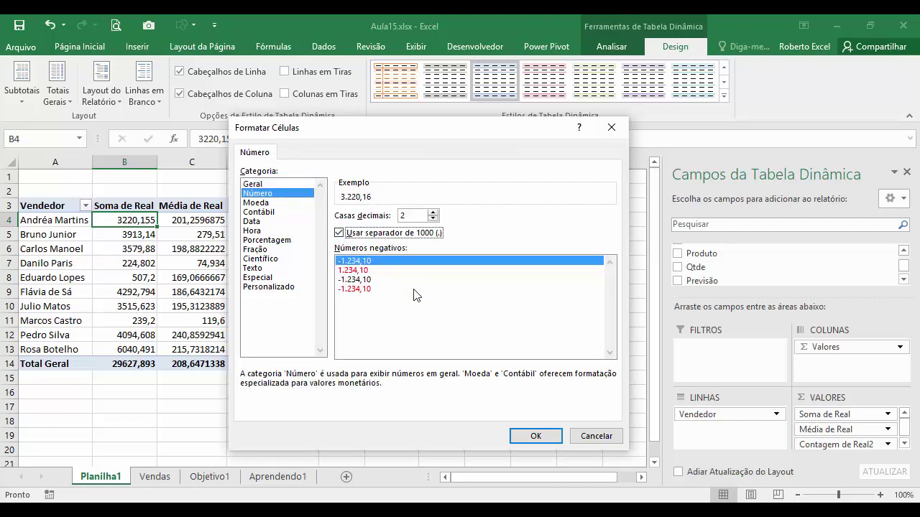
click(537, 437)
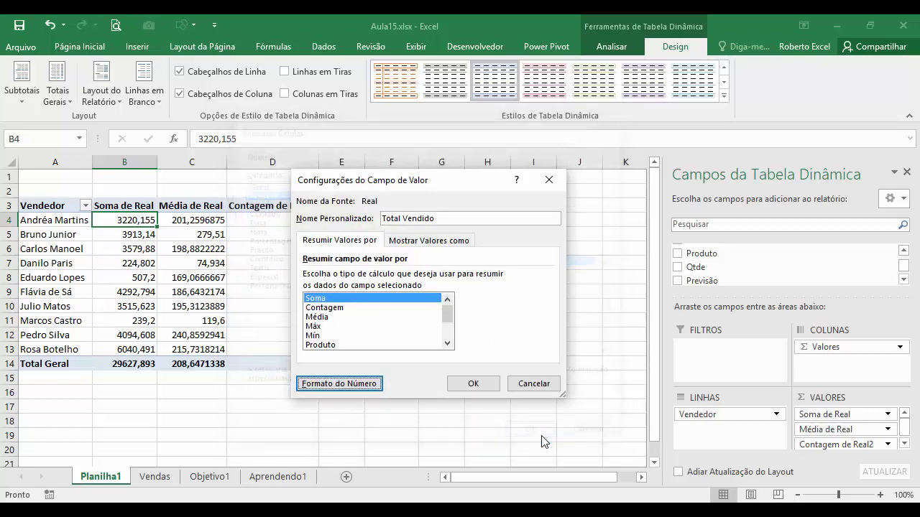
Apply the Total Vendido value field settings to the pivot table
click(468, 381)
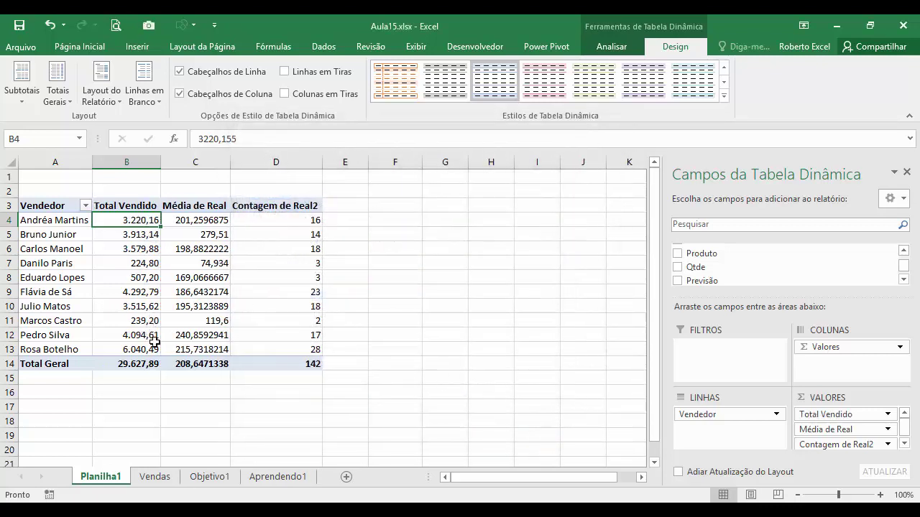
mouse_move(155, 344)
mouse_move(132, 357)
mouse_move(237, 281)
Give the Média de Real value field the custom name Média de Vendas in its value field settings
click(888, 431)
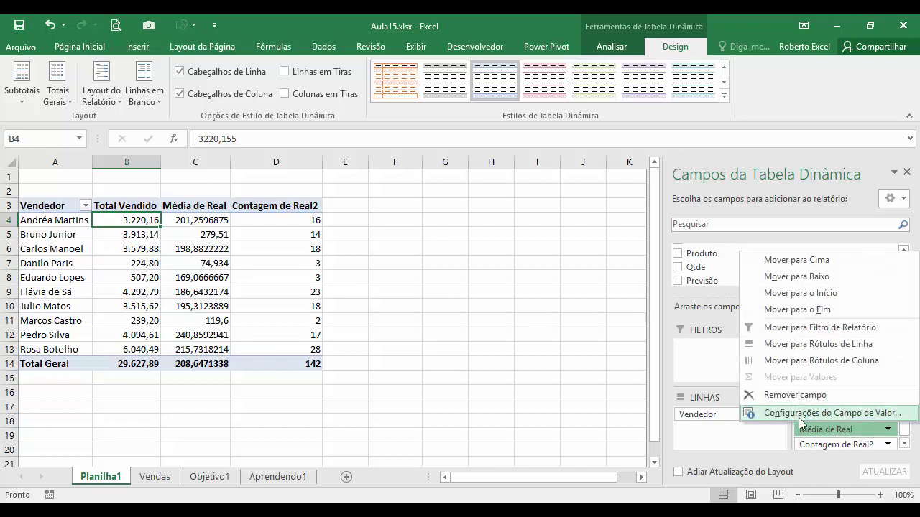
click(801, 414)
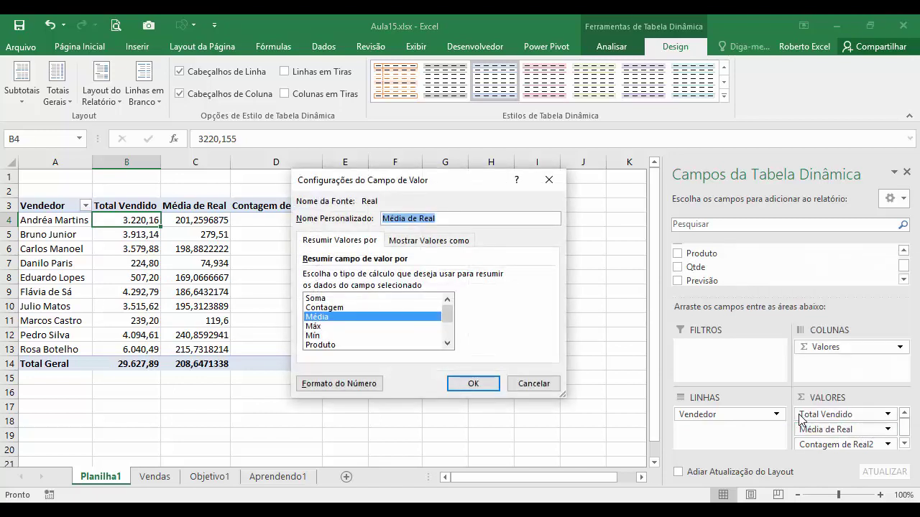
click(445, 219)
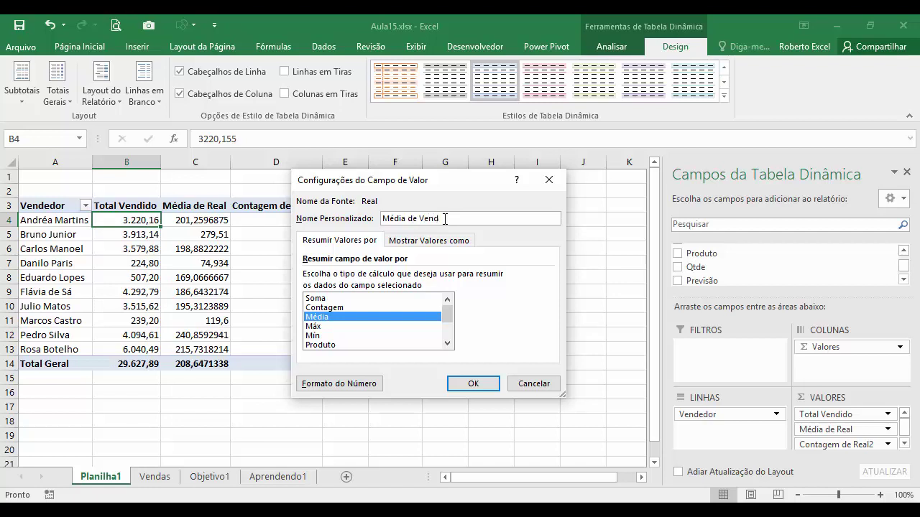
text(s)
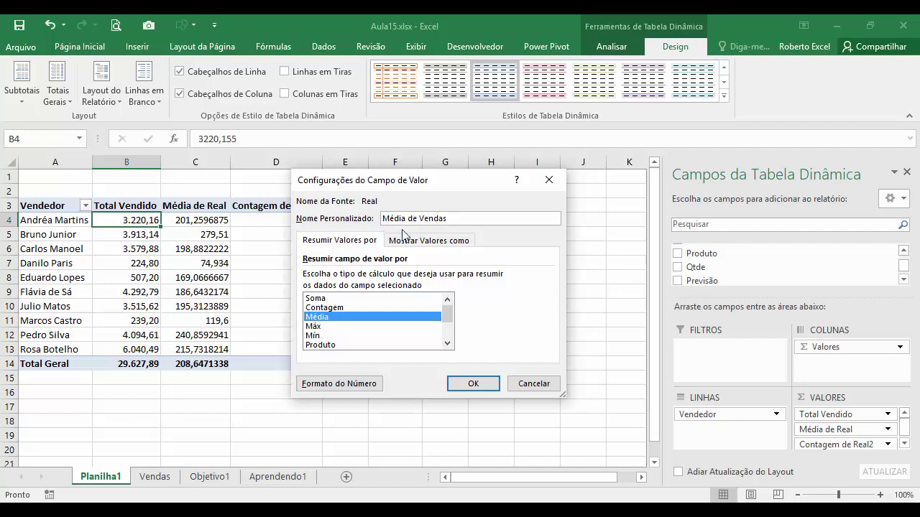
Format the Média de Vendas field's numbers as Número with 2 decimal places and the thousands separator, and apply its settings
click(333, 385)
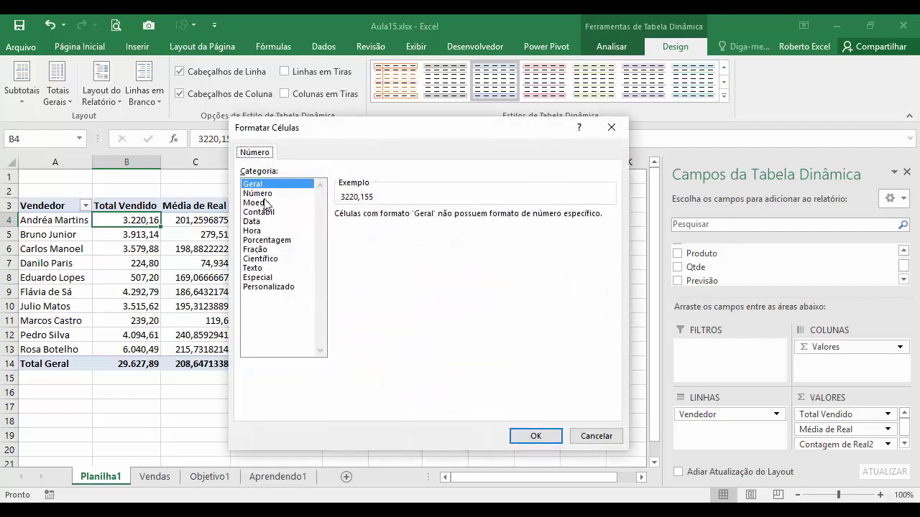
click(258, 193)
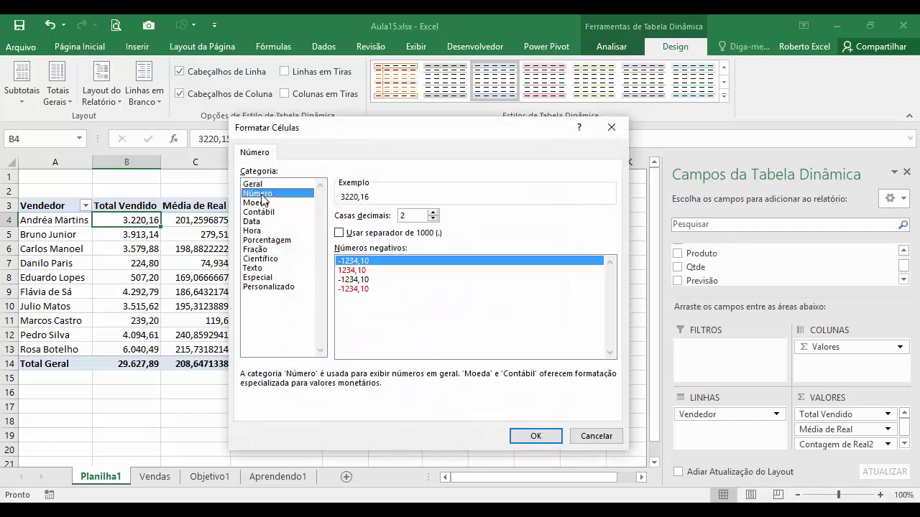
click(343, 234)
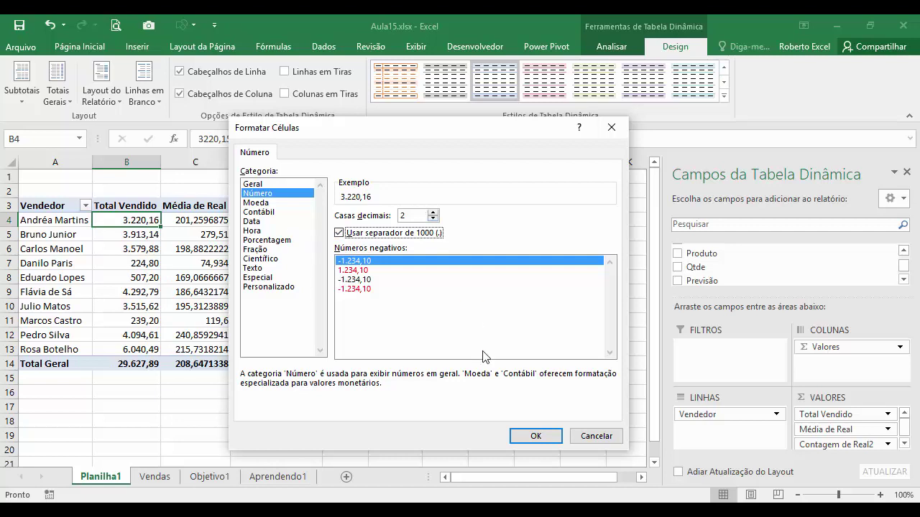
click(540, 436)
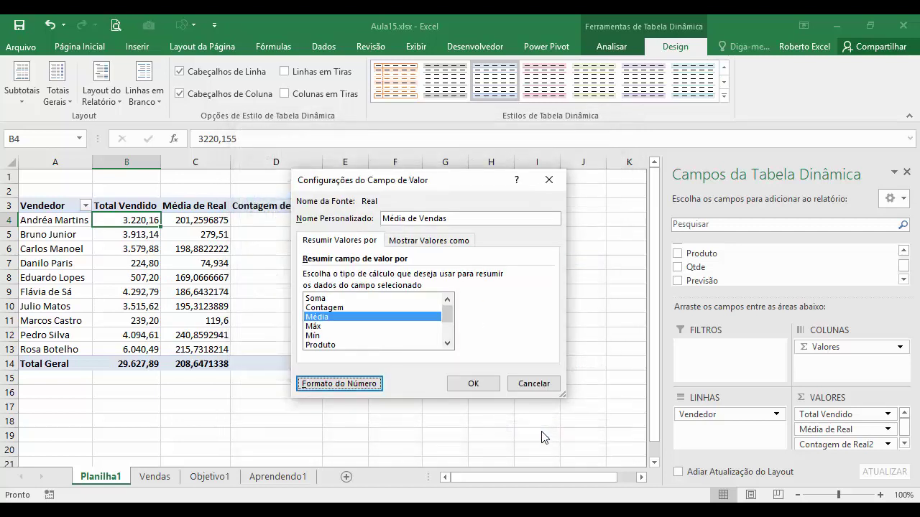
click(484, 385)
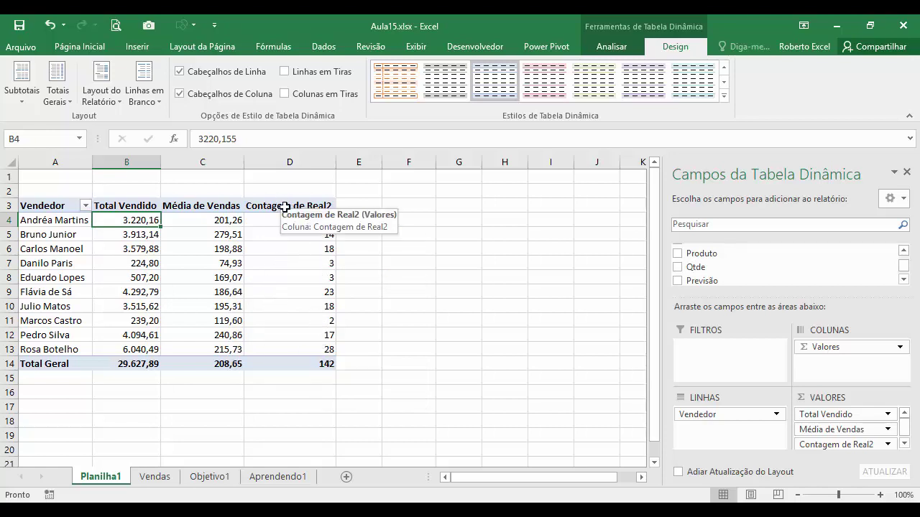
Give the Contagem de Real2 value field the custom name No Vendas and slightly widen its column D
click(889, 445)
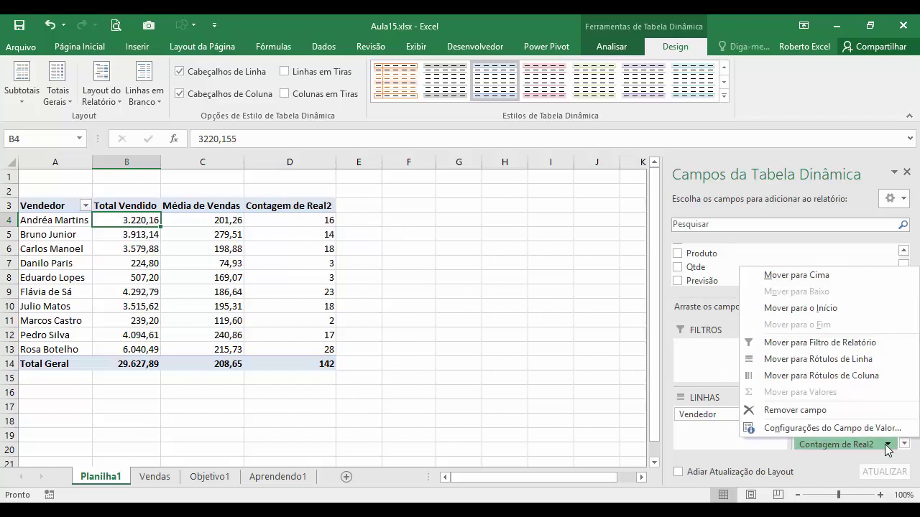
click(811, 428)
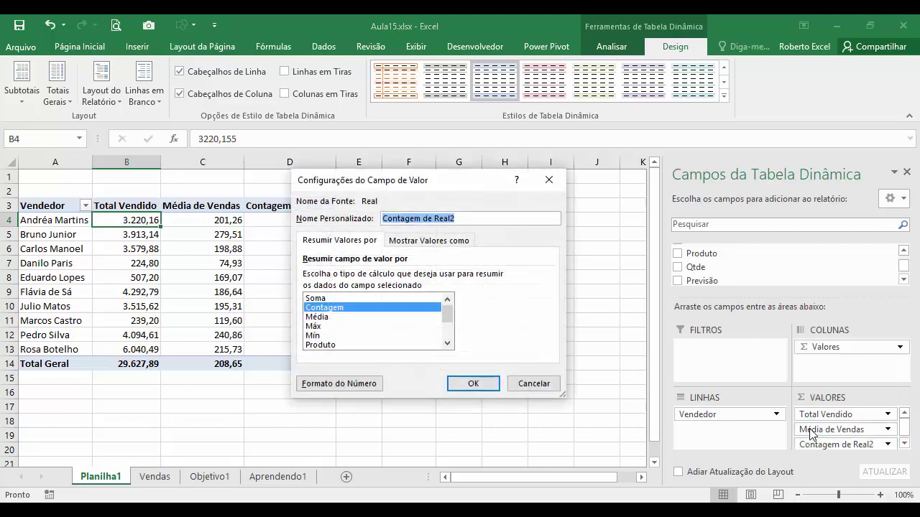
click(459, 218)
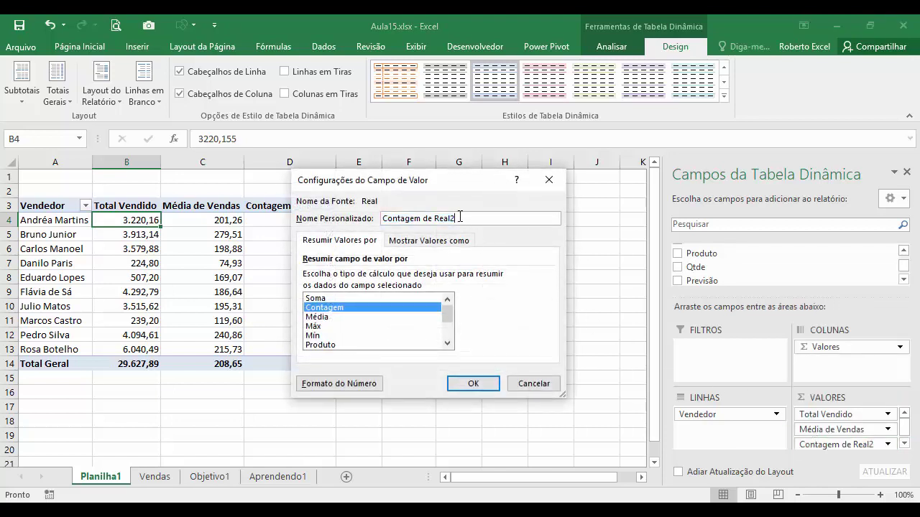
key(BackSpace)
key(BackSpace)
key(BackSpace)
key(BackSpace)
key(BackSpace)
key(BackSpace)
key(BackSpace)
key(BackSpace)
key(BackSpace)
key(BackSpace)
key(BackSpace)
key(BackSpace)
click(471, 383)
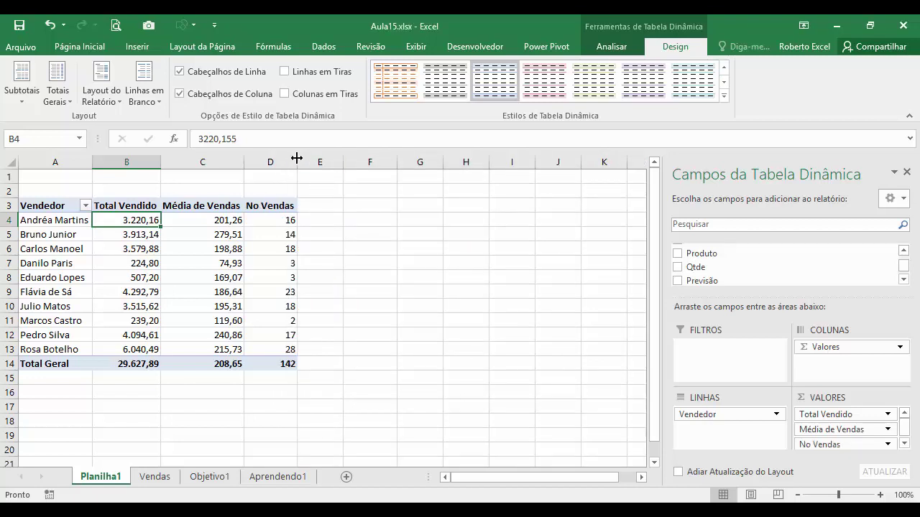
drag(298, 155, 304, 155)
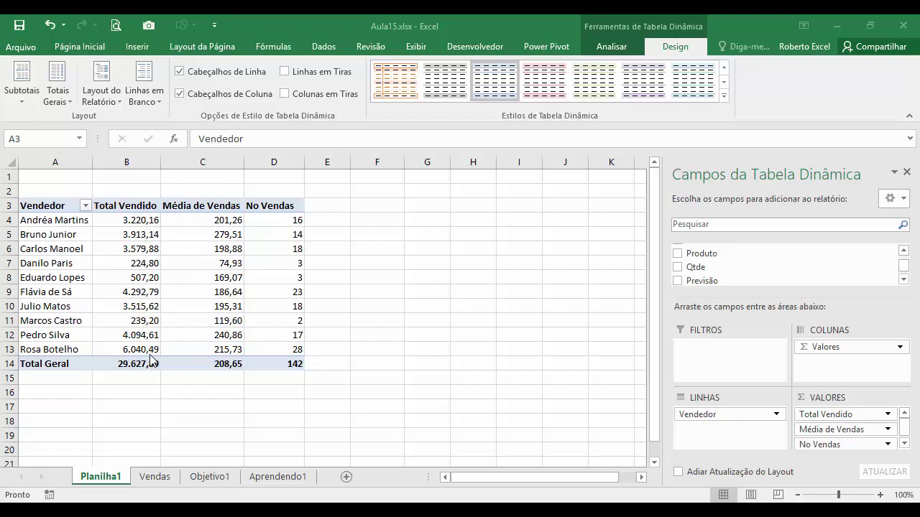
Sort the Vendedor rows in descending order by Total Vendido through the additional sort options
click(56, 210)
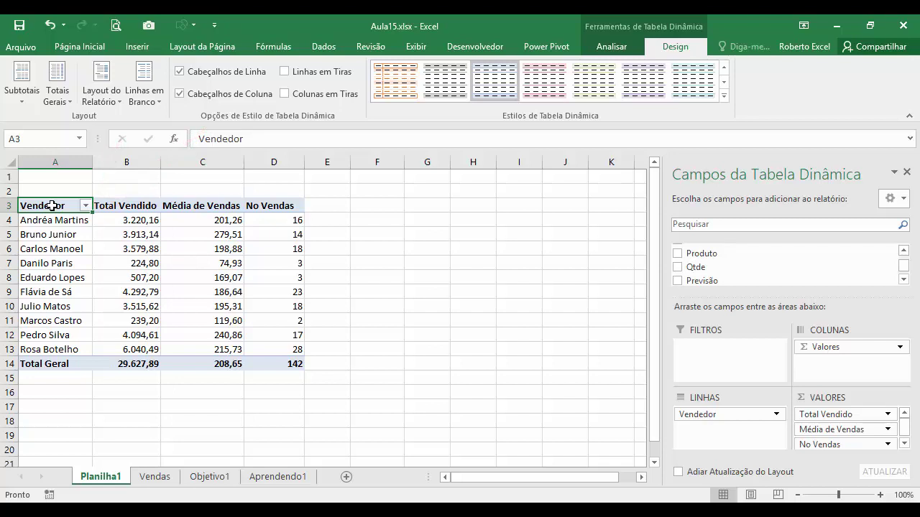
click(87, 207)
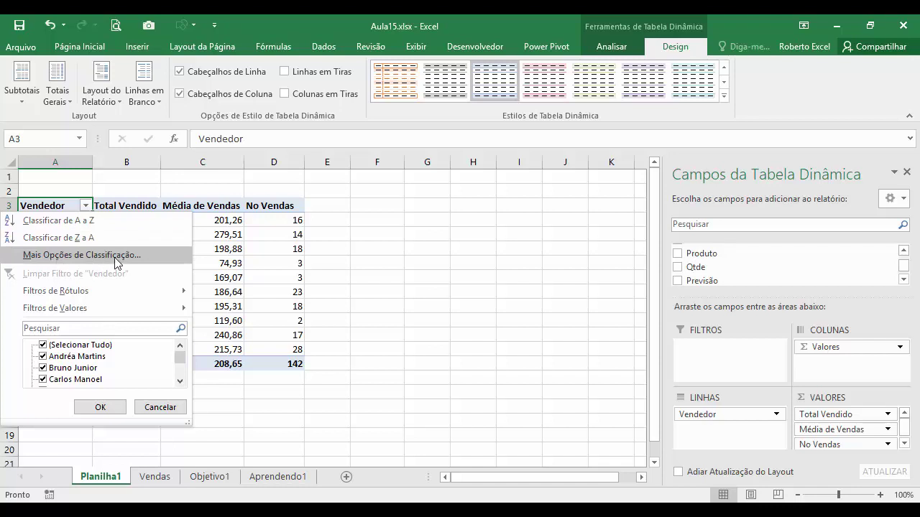
click(126, 257)
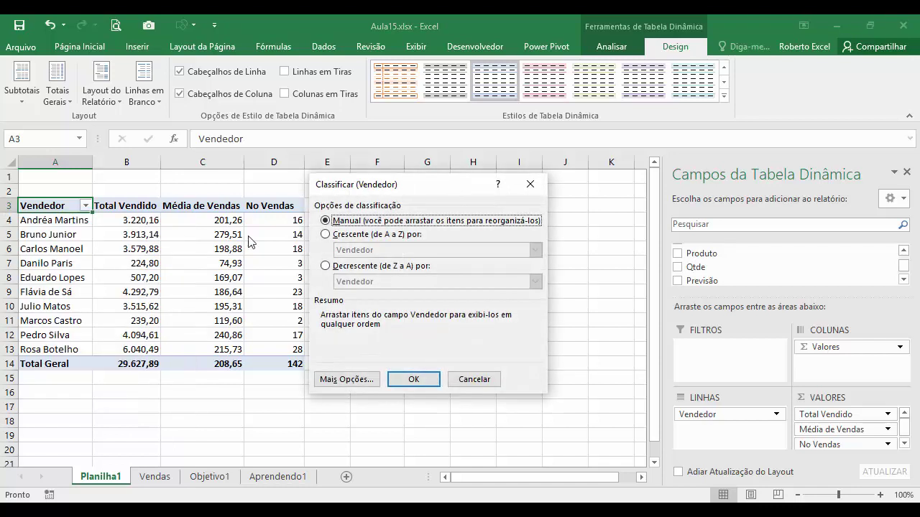
drag(422, 185, 444, 193)
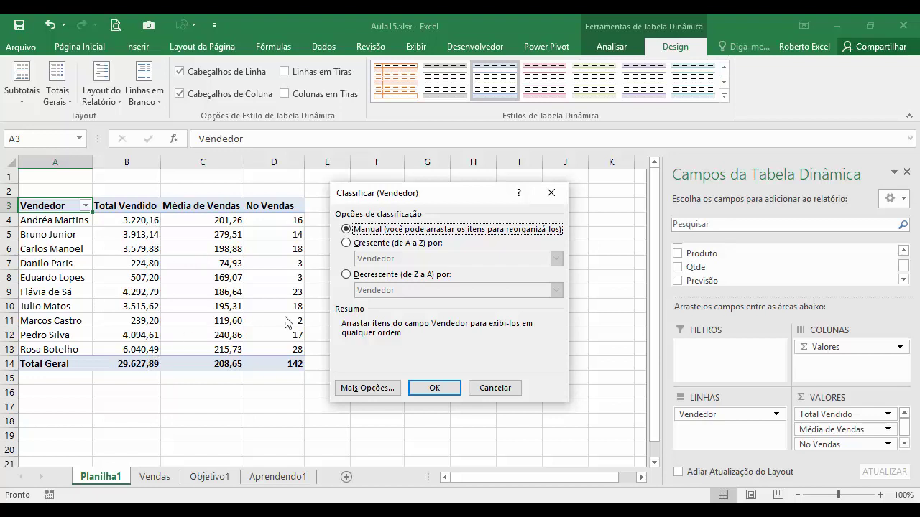
click(347, 274)
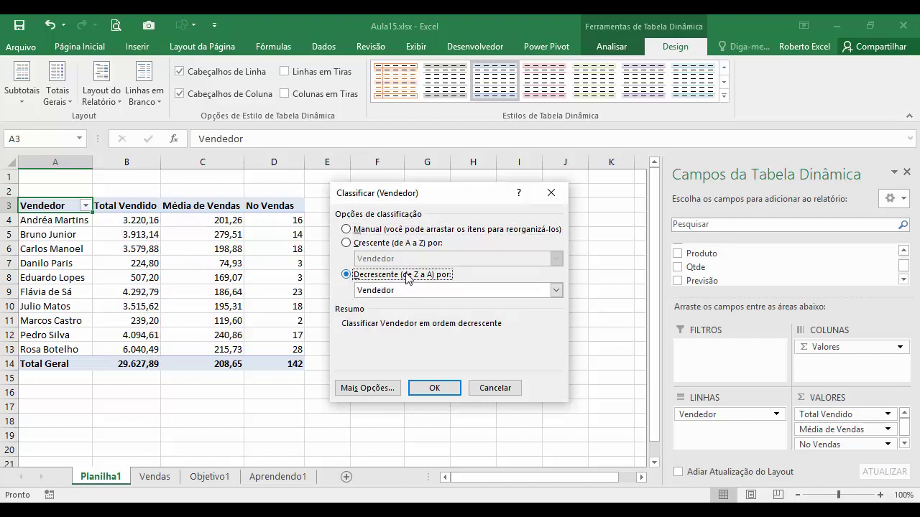
click(557, 290)
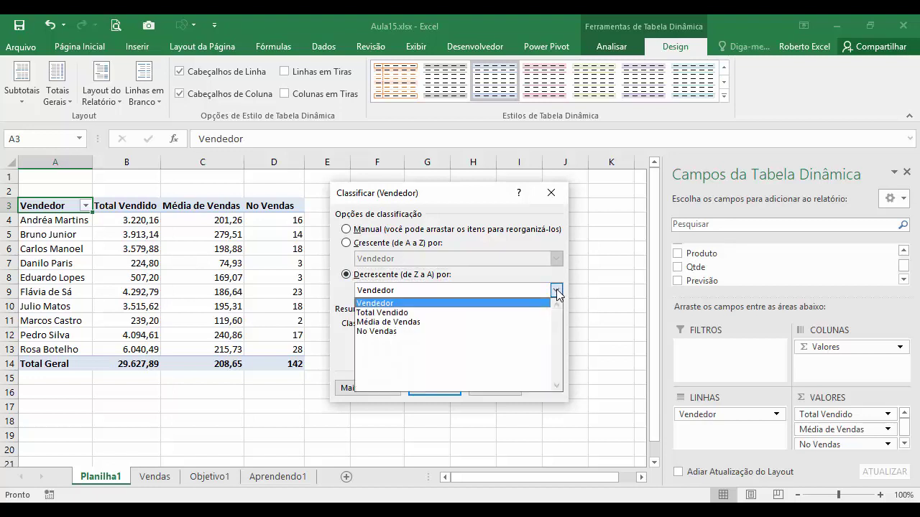
click(407, 313)
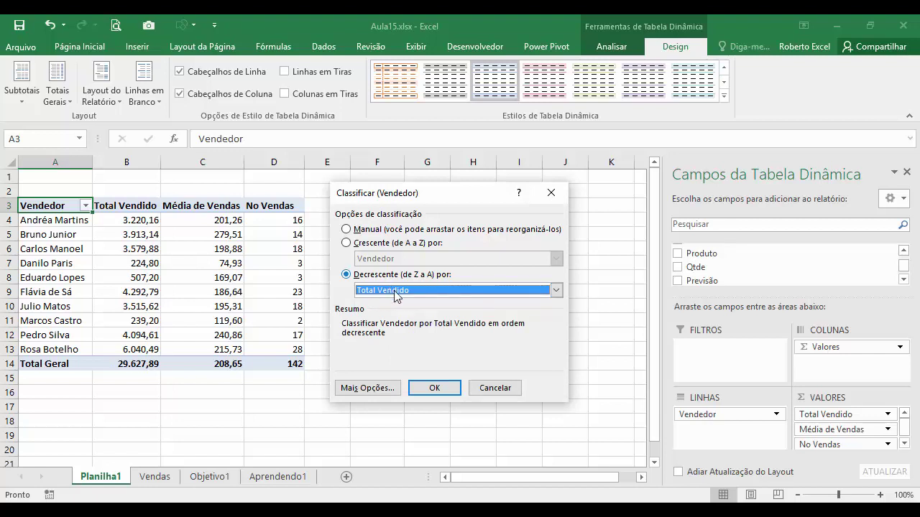
click(424, 388)
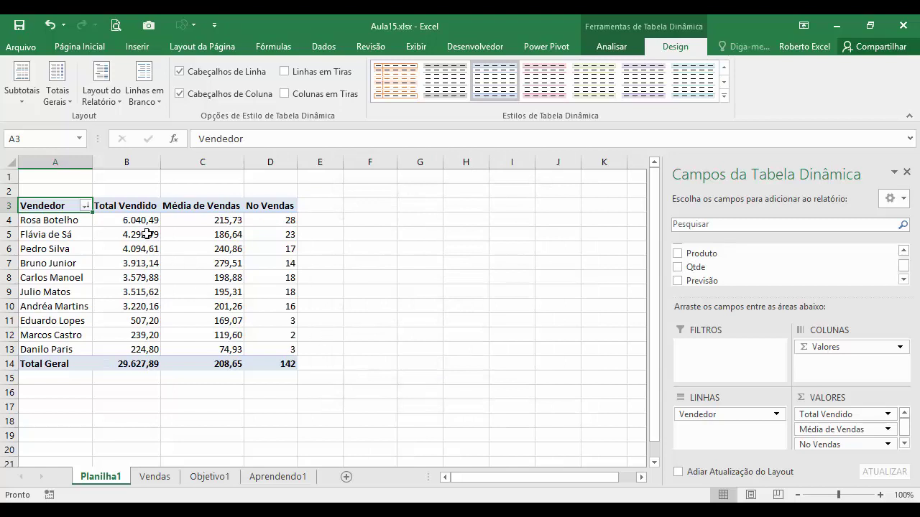
Remove the No Vendas and Média de Vendas fields from the pivot table's values
mouse_move(129, 225)
mouse_move(146, 347)
drag(828, 447, 810, 273)
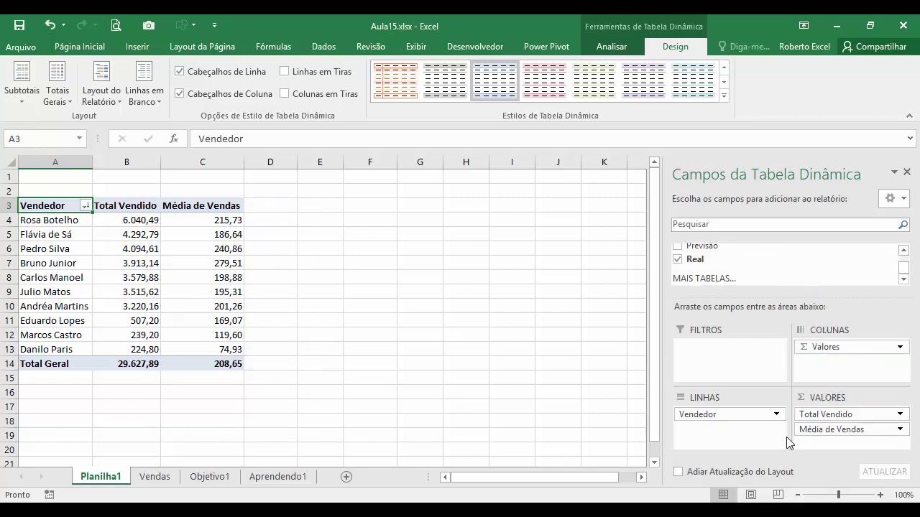
drag(840, 429, 813, 259)
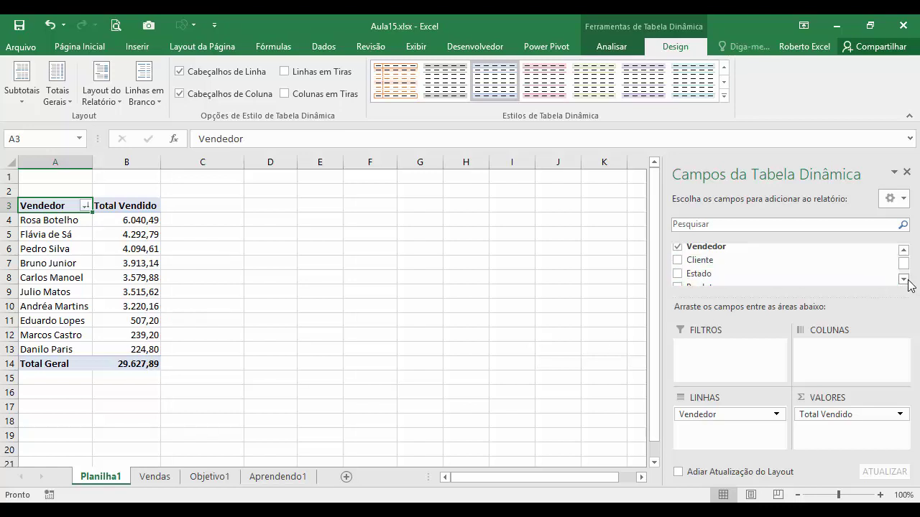
Add Real to the values again and show that new copy as % do Total Geral
drag(907, 281, 906, 281)
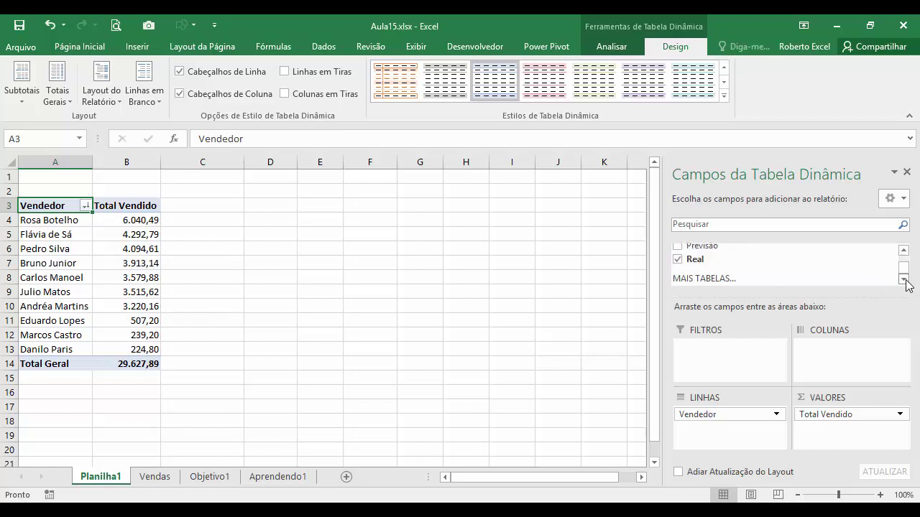
drag(694, 260, 825, 430)
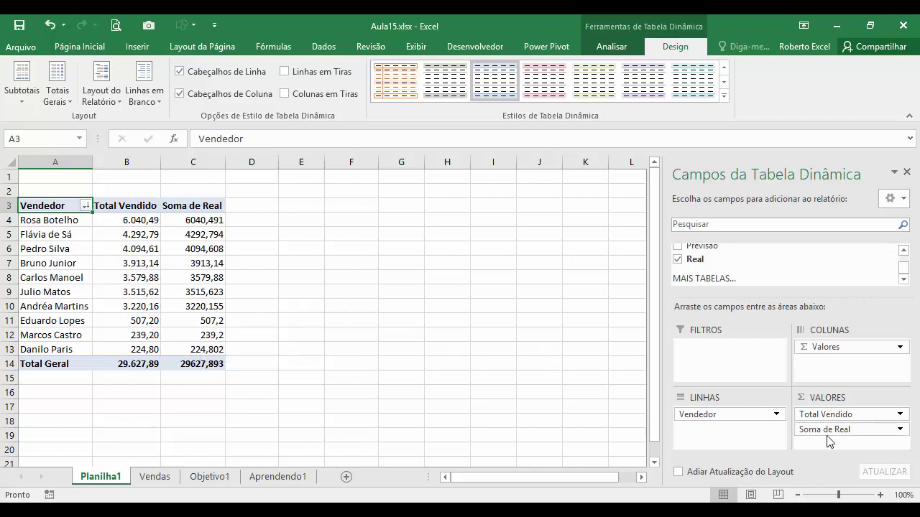
click(900, 430)
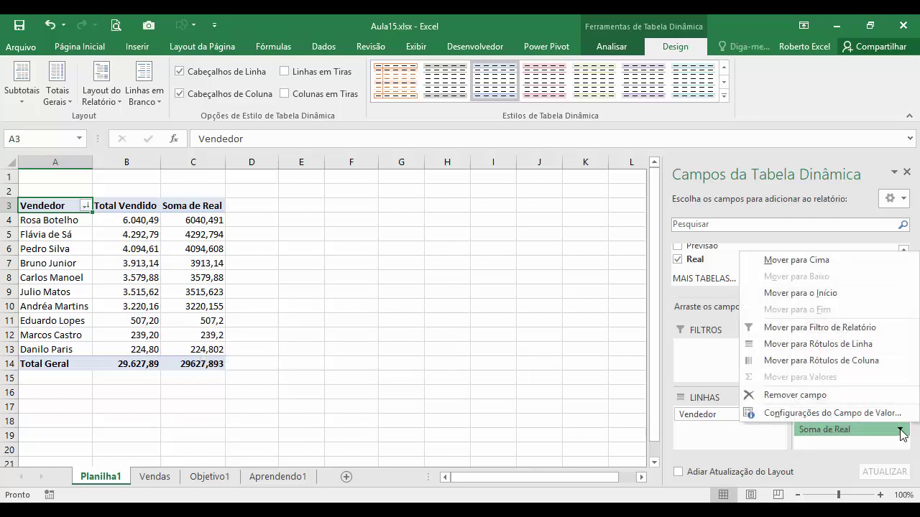
click(811, 413)
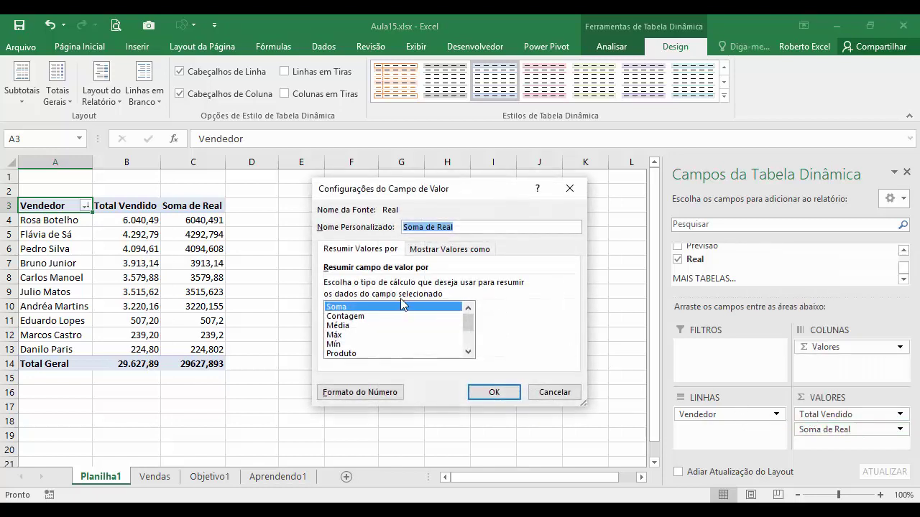
mouse_move(468, 320)
mouse_down()
mouse_move(474, 348)
mouse_move(479, 318)
mouse_up()
click(448, 250)
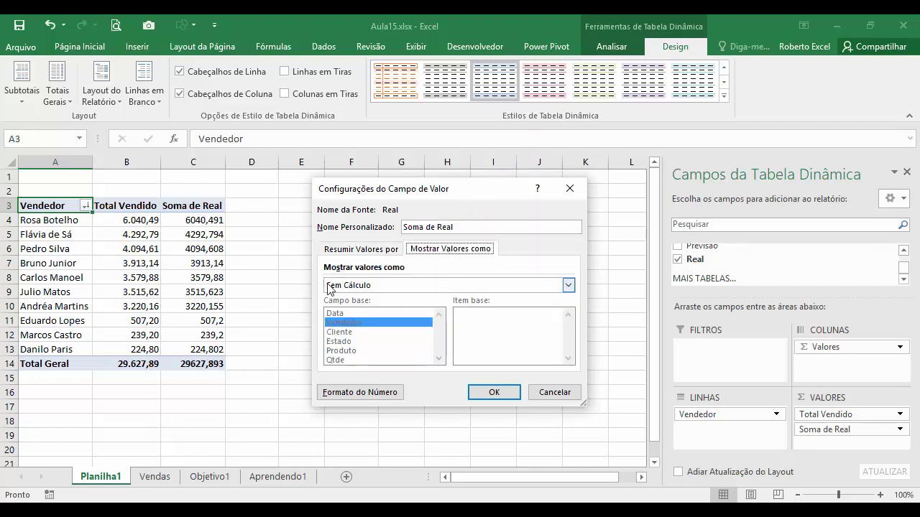
click(568, 286)
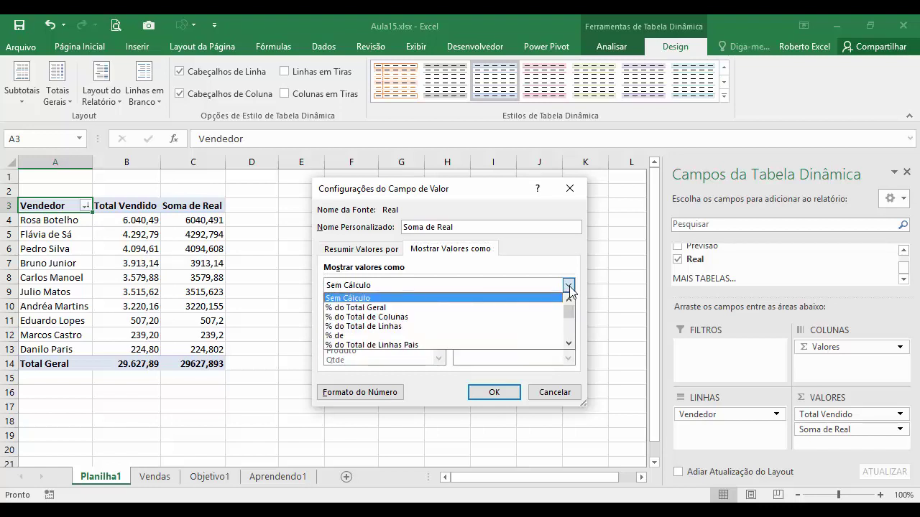
mouse_move(569, 309)
mouse_down()
mouse_move(569, 338)
mouse_move(569, 309)
mouse_up()
click(378, 309)
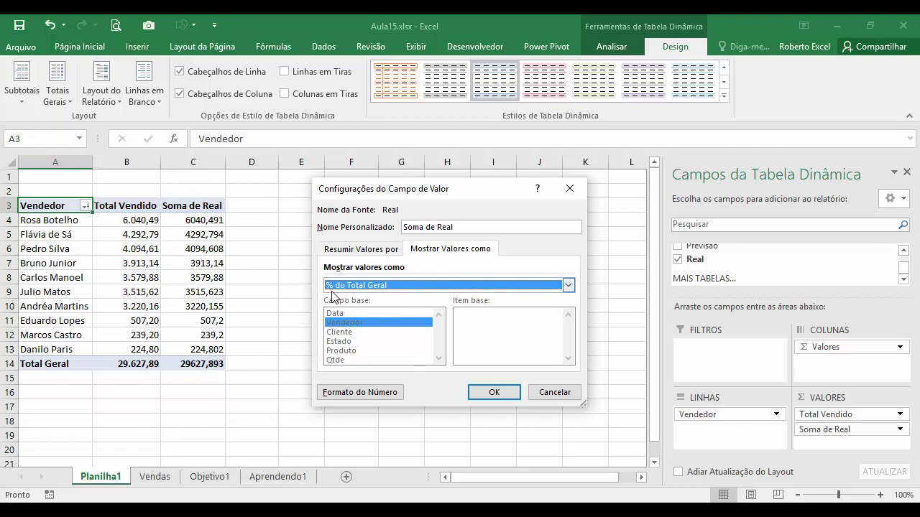
click(495, 392)
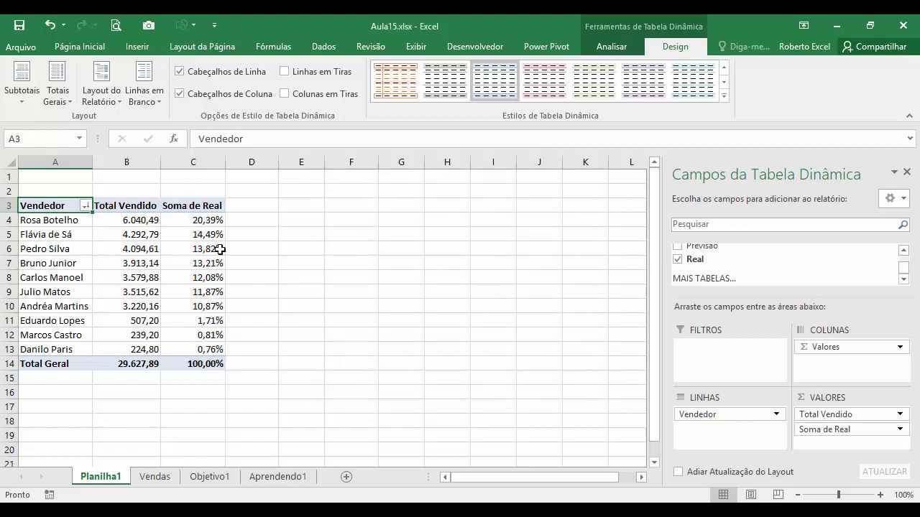
mouse_move(216, 232)
mouse_move(216, 349)
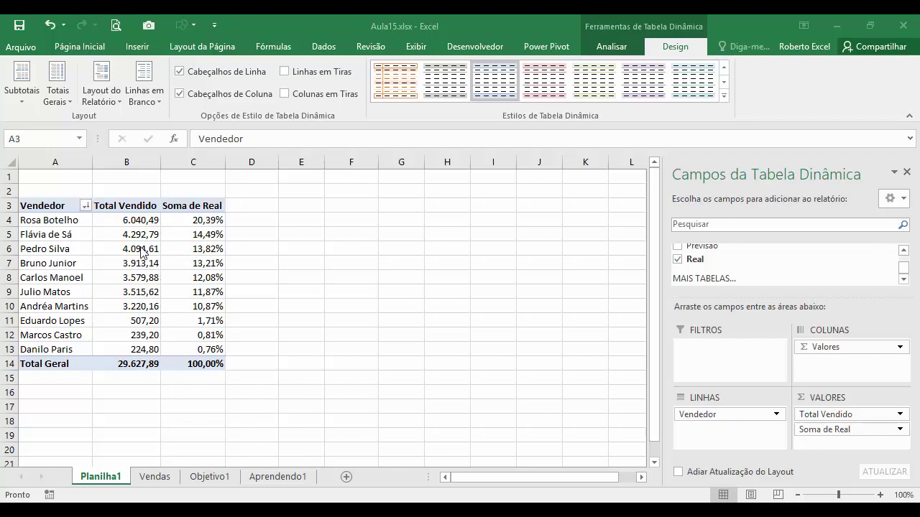
click(62, 206)
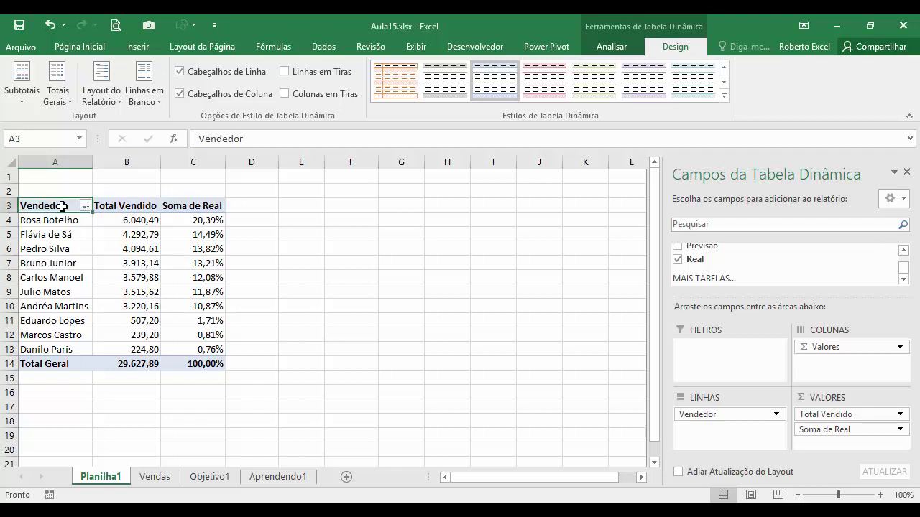
Insert a calculated field named Meta with the formula = 5000 into the pivot table
click(608, 46)
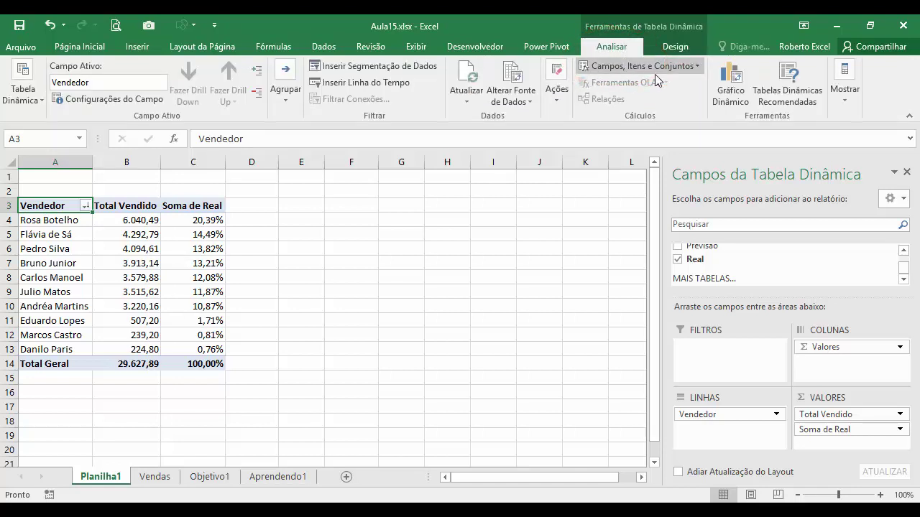
click(697, 66)
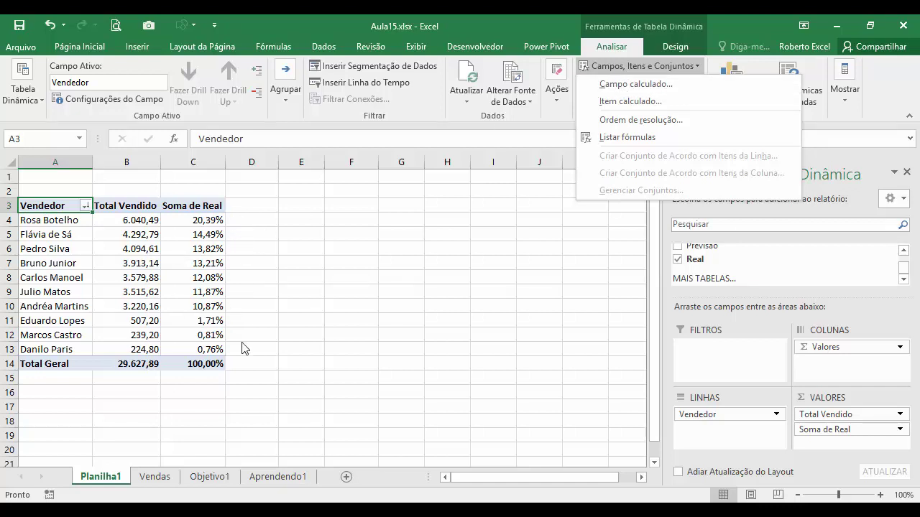
click(628, 84)
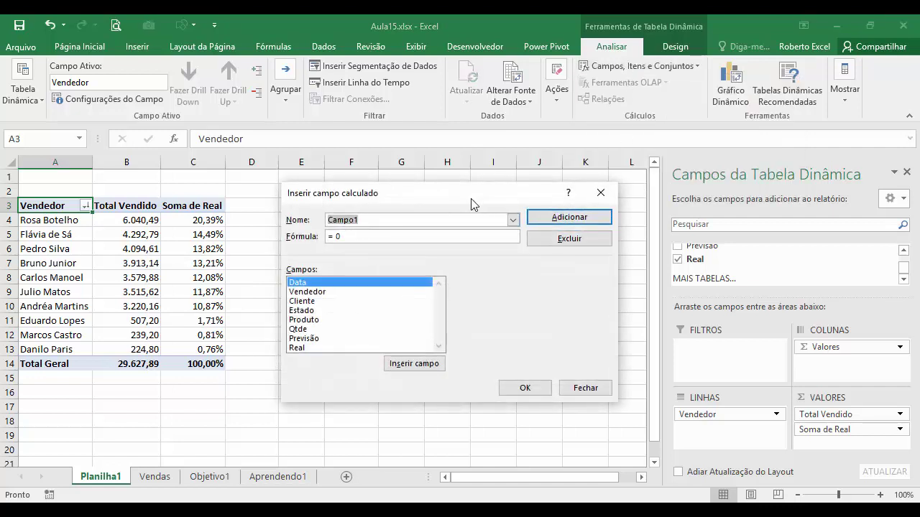
drag(472, 205, 459, 209)
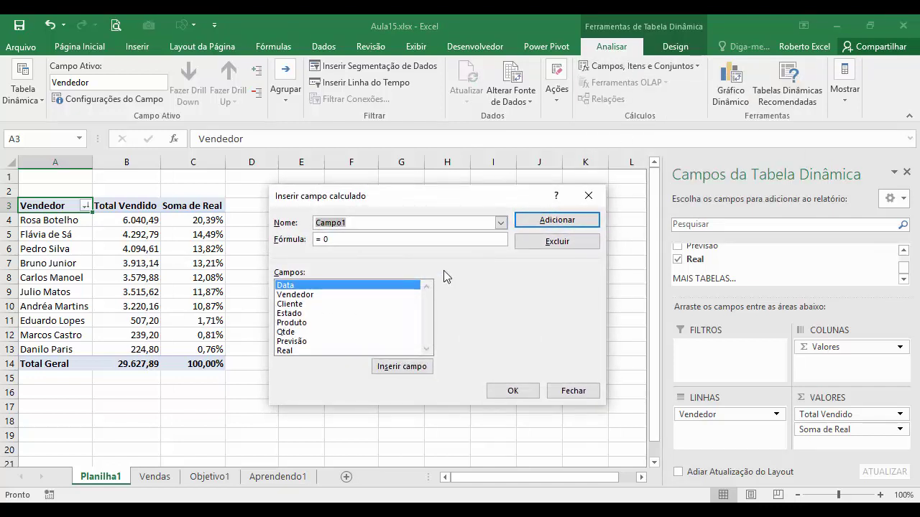
drag(437, 201, 449, 198)
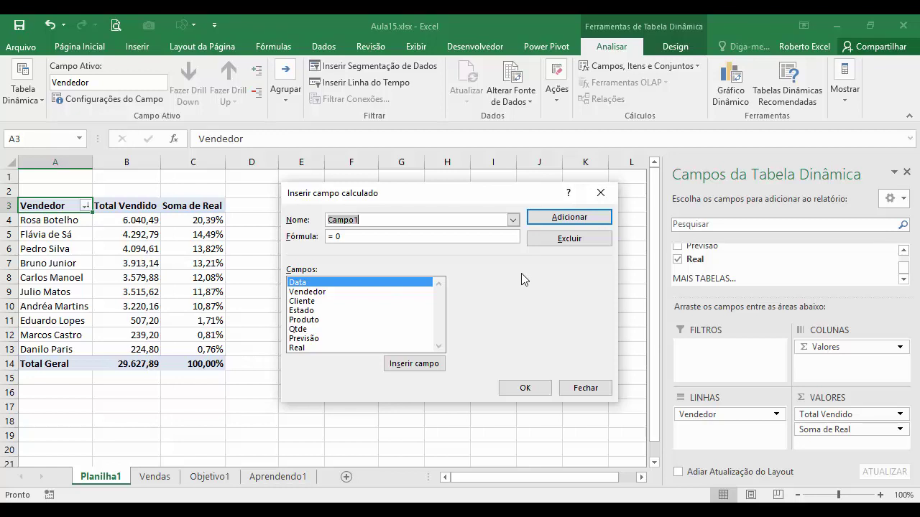
drag(383, 222, 321, 223)
key(BackSpace)
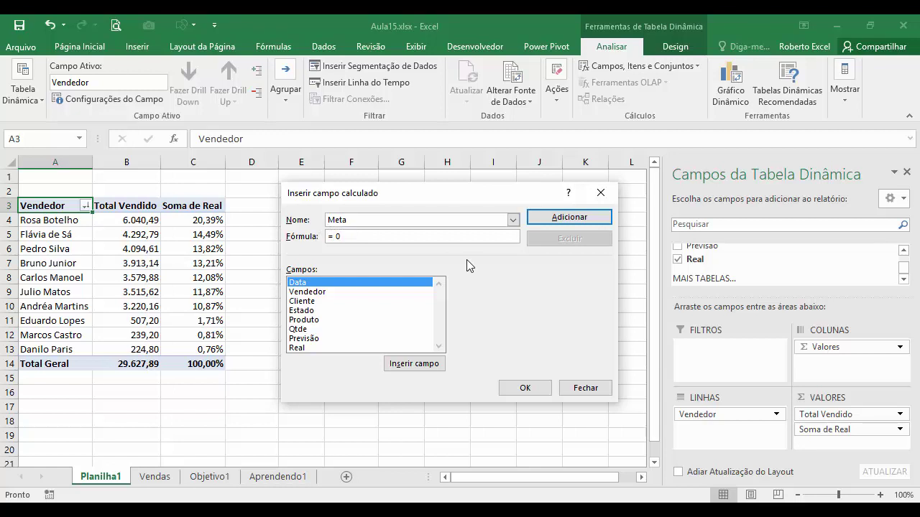
key(BackSpace)
click(567, 218)
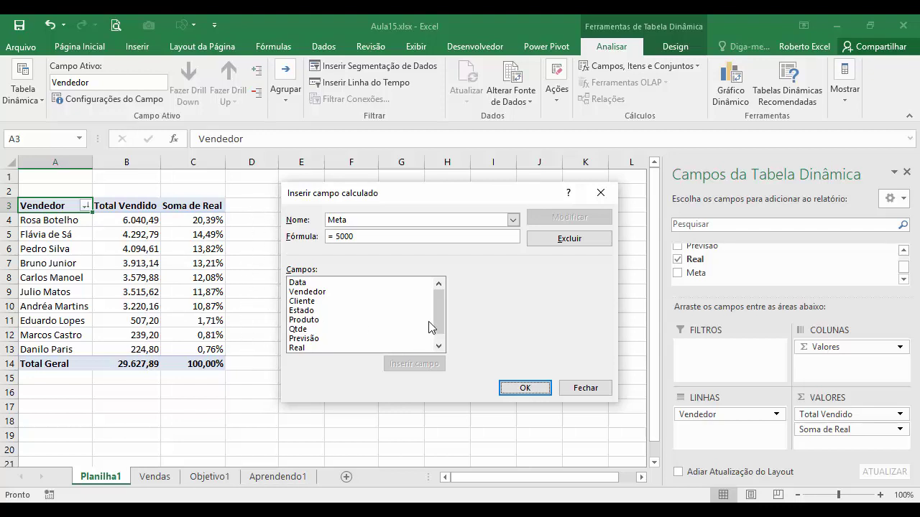
drag(437, 297, 437, 322)
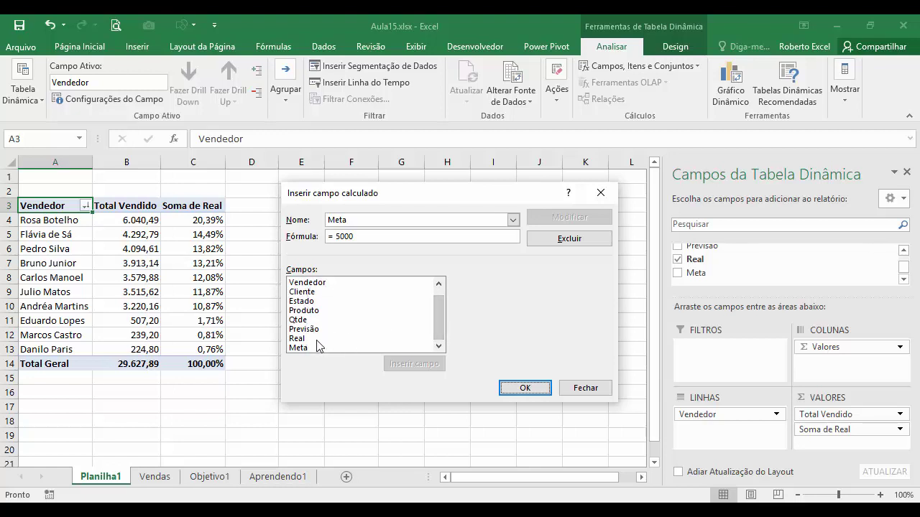
click(525, 388)
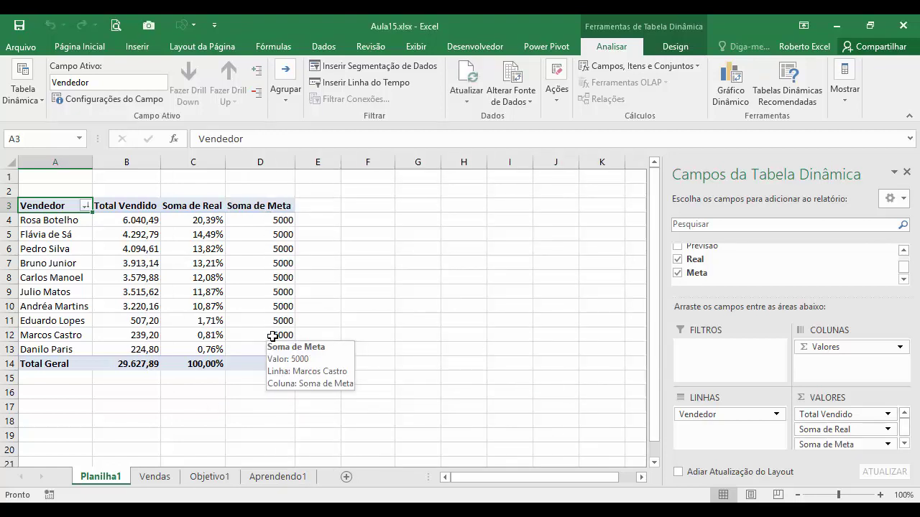
Format the Soma de Meta value field as Número with 2 decimal places and the thousands separator
click(904, 445)
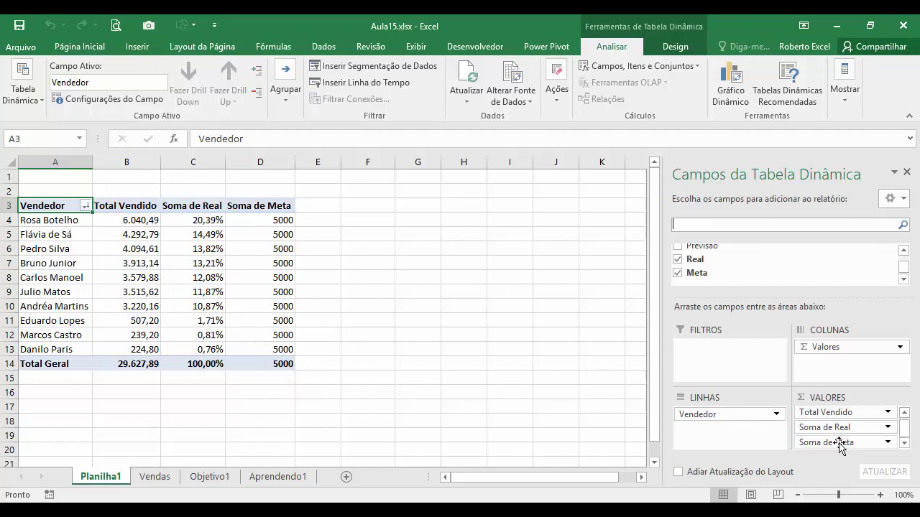
click(888, 442)
click(808, 426)
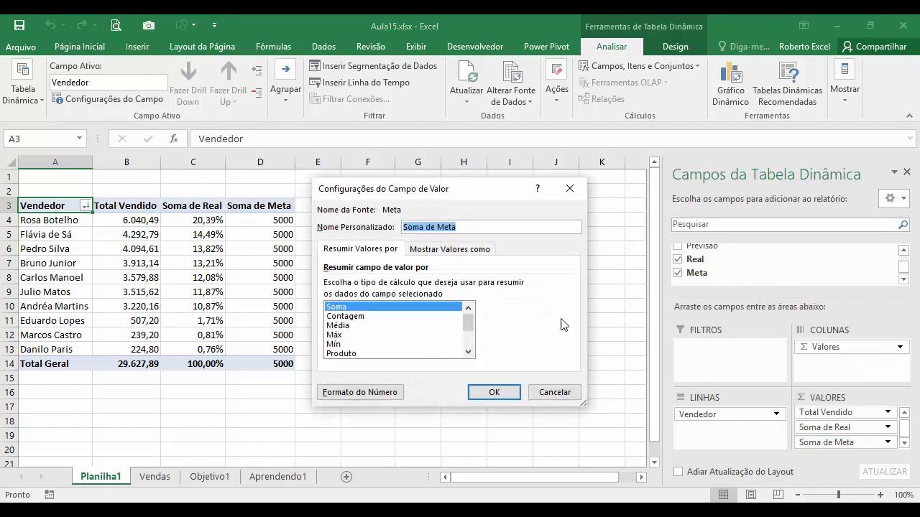
click(367, 395)
click(278, 202)
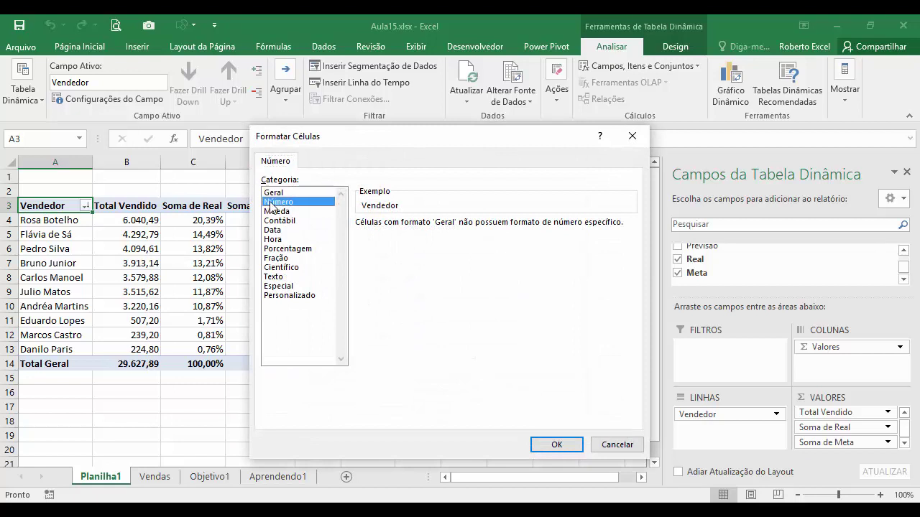
click(361, 241)
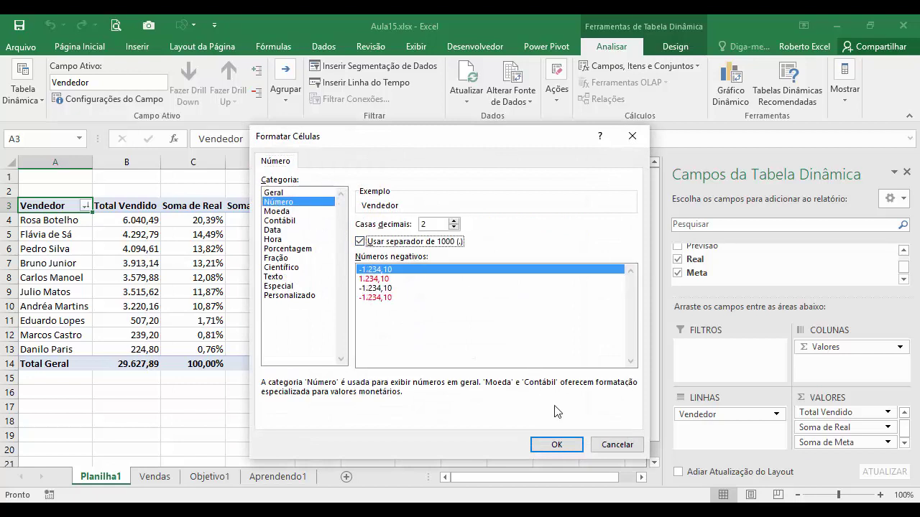
click(557, 445)
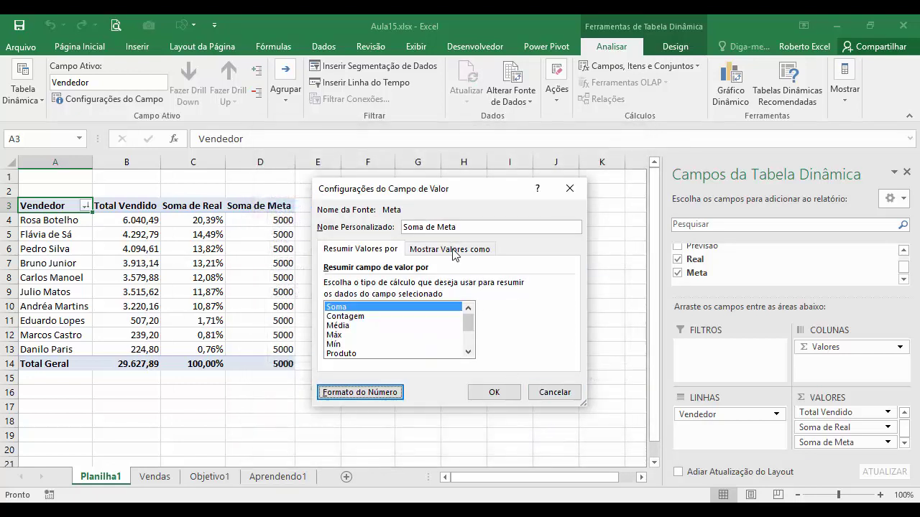
Give the Soma de Meta value field the custom name Metas and slightly widen its column D
drag(456, 225, 402, 227)
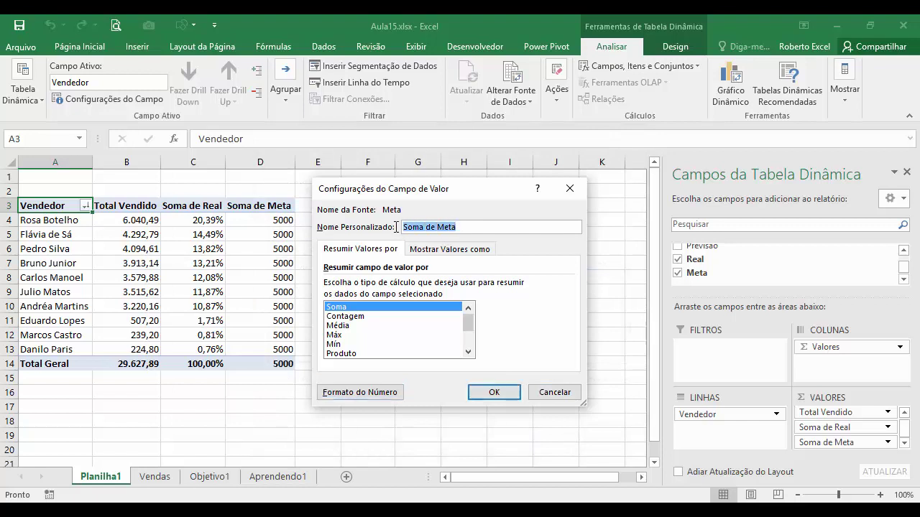
text(Metas)
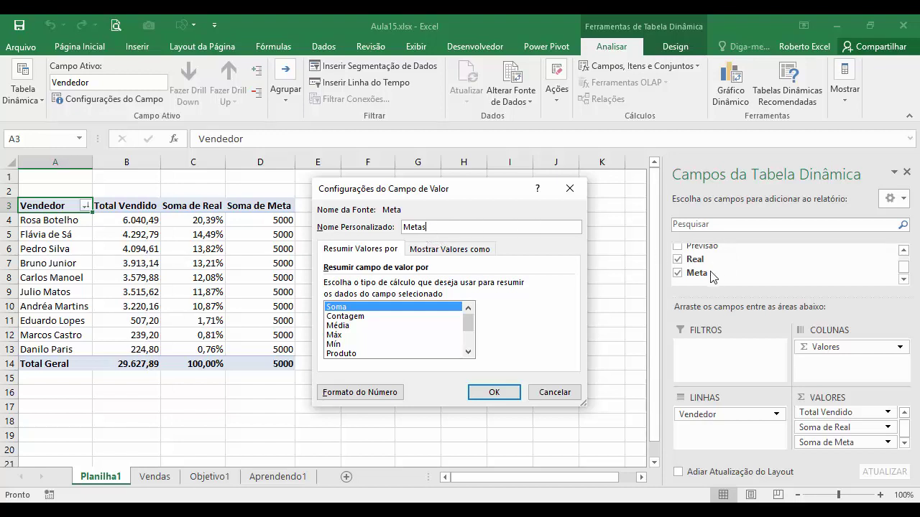
click(502, 393)
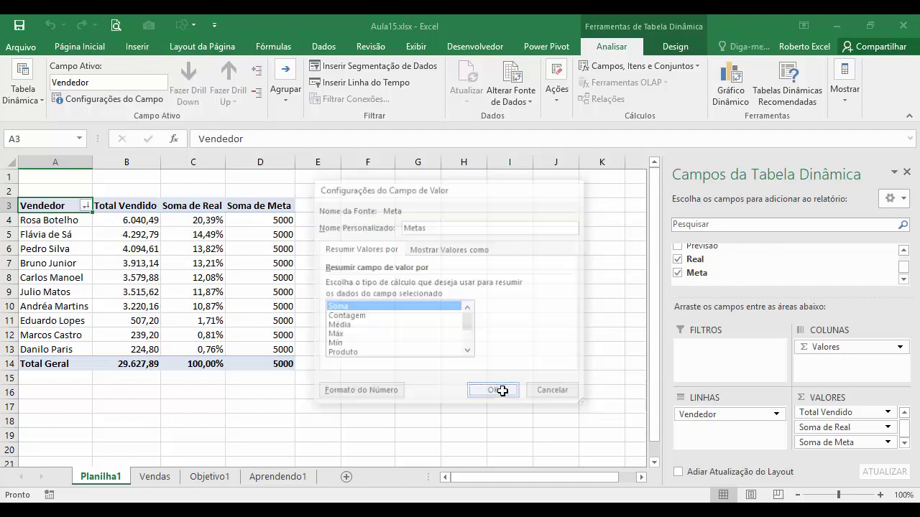
drag(269, 159, 276, 158)
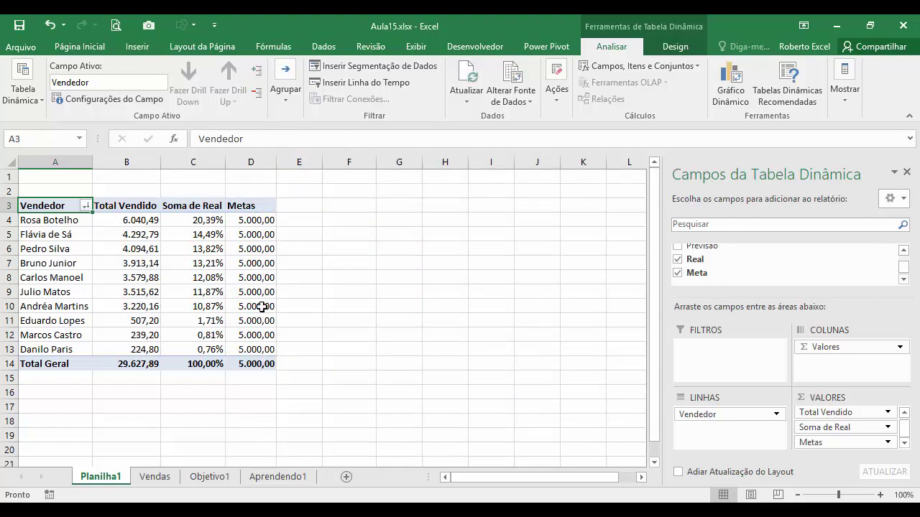
Start another calculated field in the pivot table and name it Prêmio
mouse_move(262, 307)
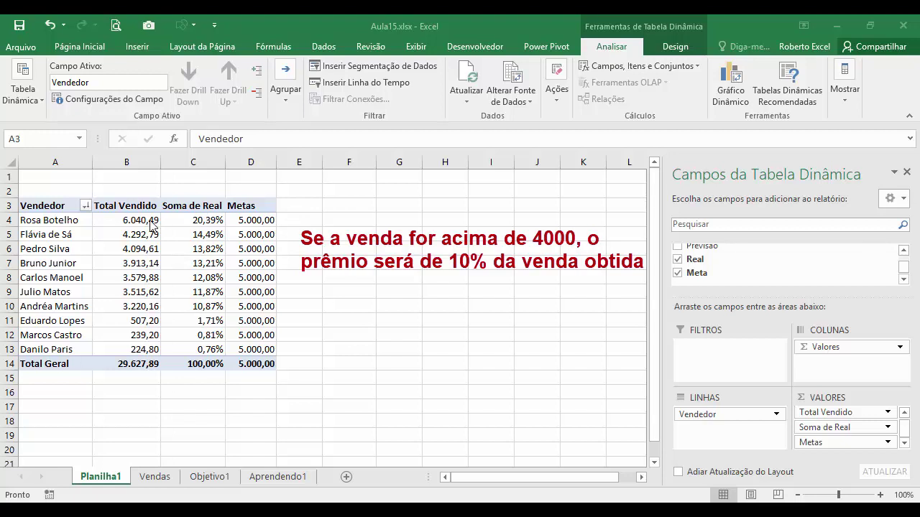
click(304, 222)
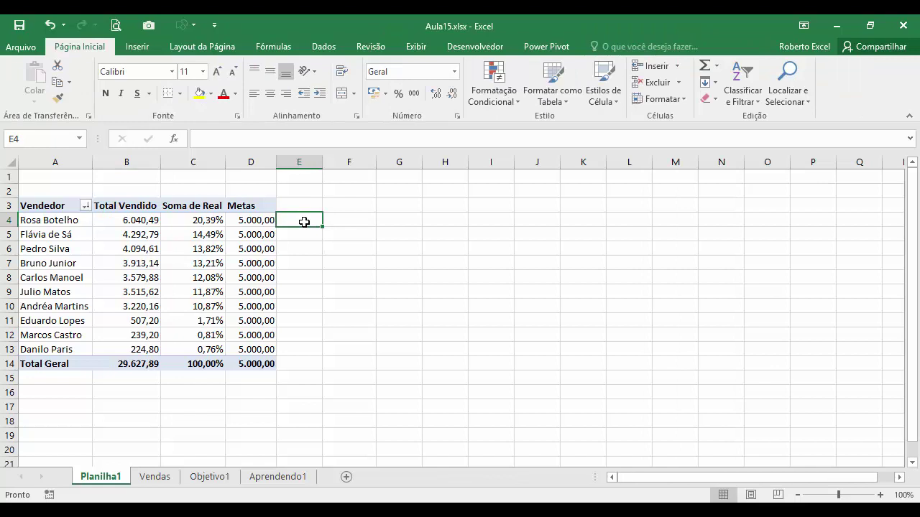
click(153, 219)
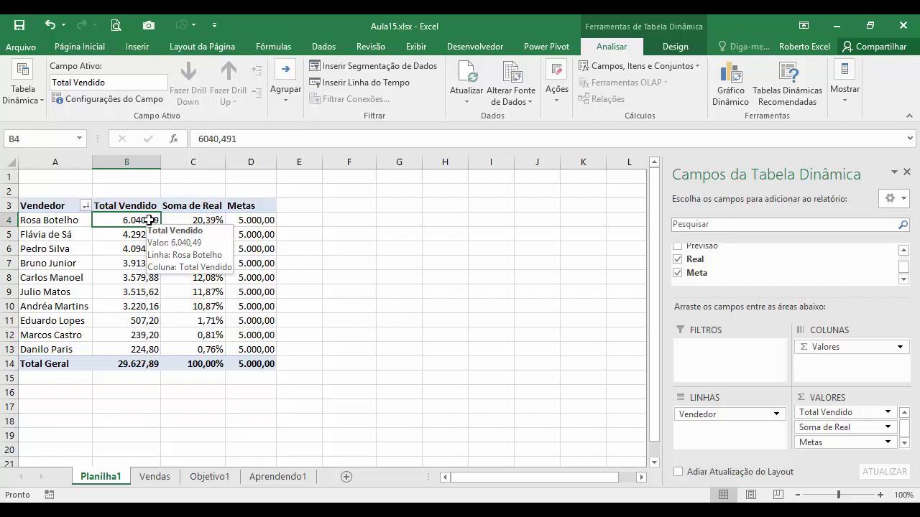
click(59, 209)
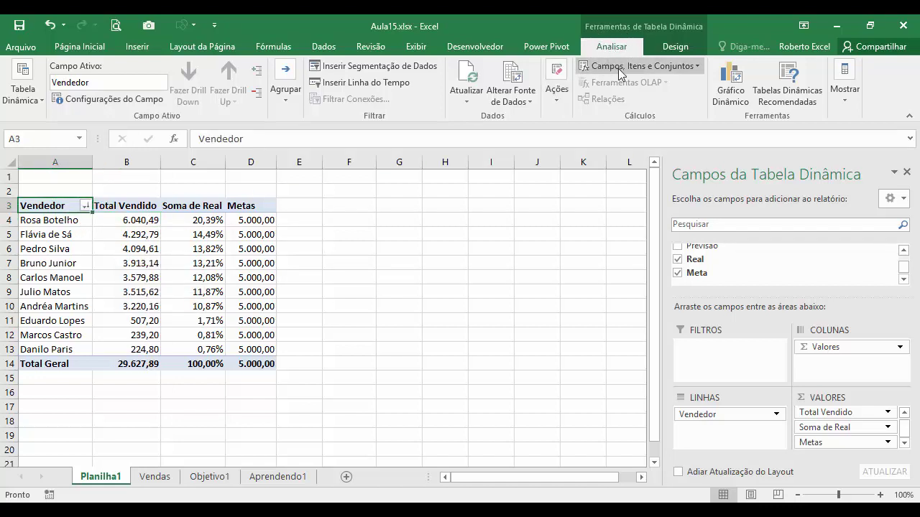
click(699, 66)
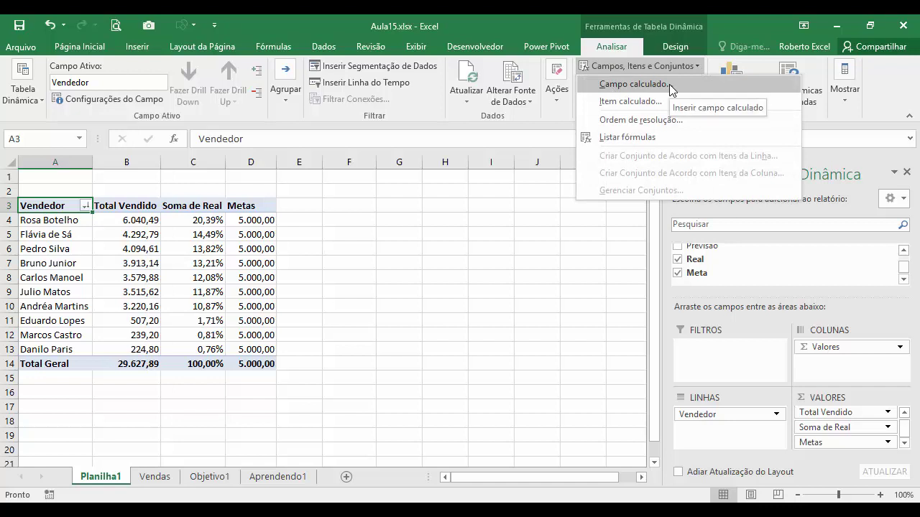
click(634, 84)
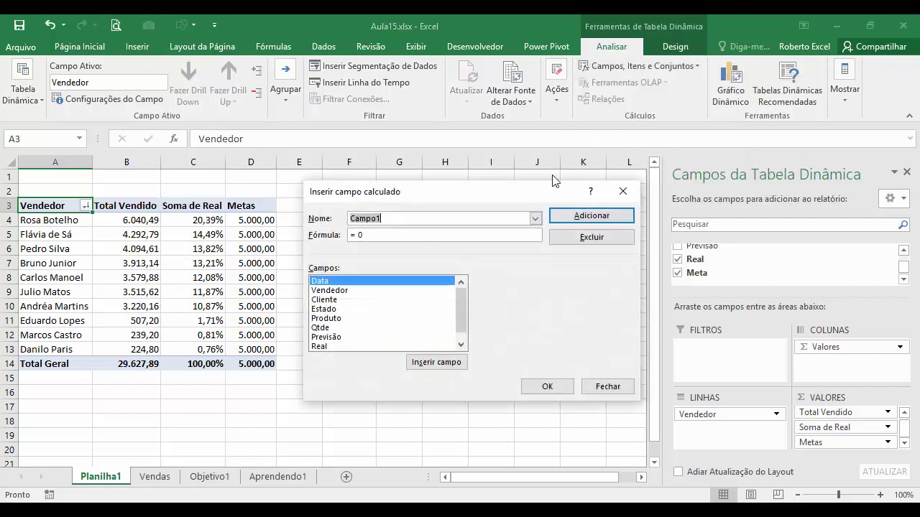
drag(503, 198, 501, 207)
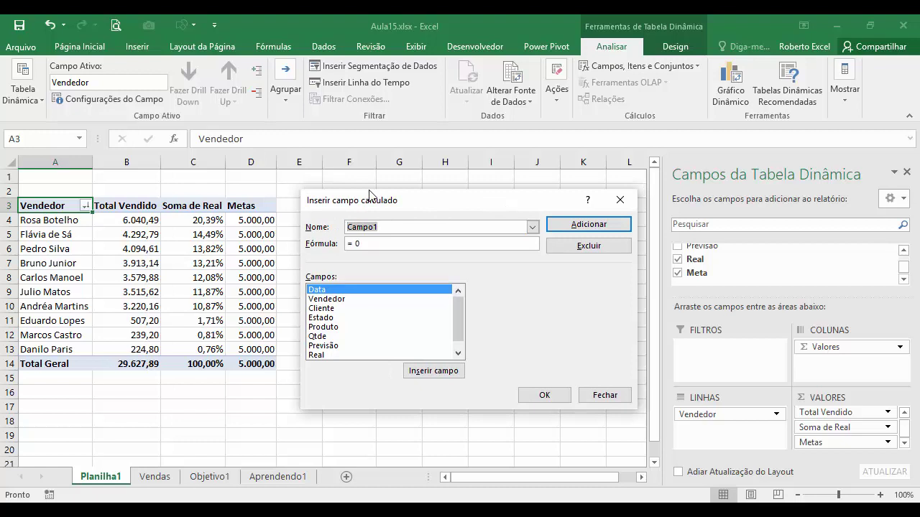
key(BackSpace)
text(Prêmio)
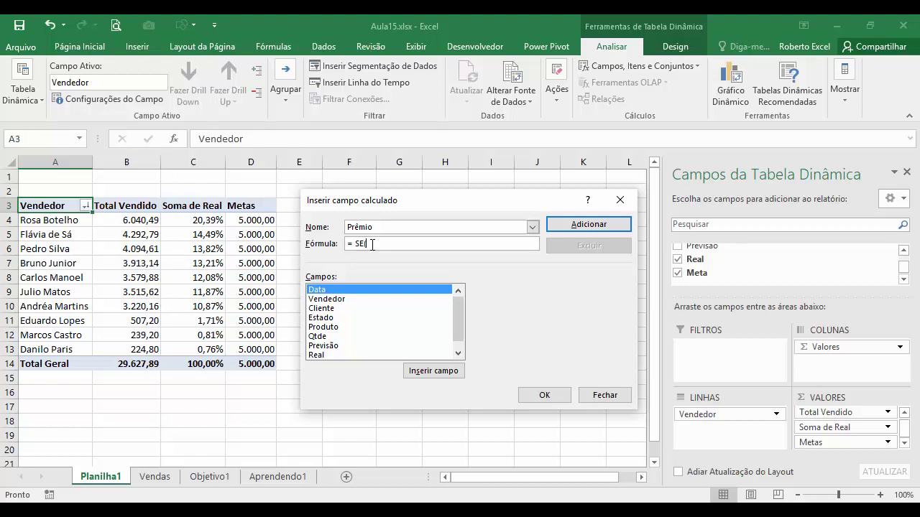
Complete the Prêmio formula as = SE( Real > 4000; Real * 10%; 0) and add the calculated field to the pivot table
drag(386, 202, 443, 192)
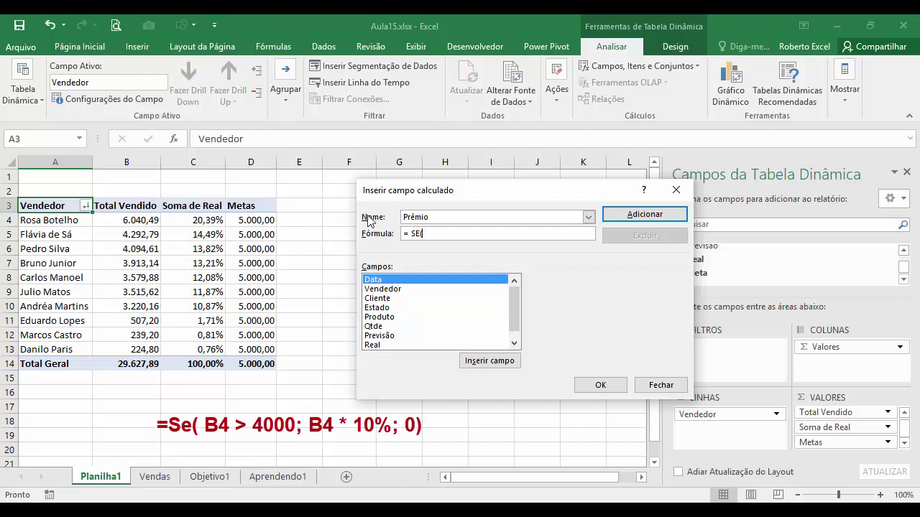
drag(419, 191, 353, 190)
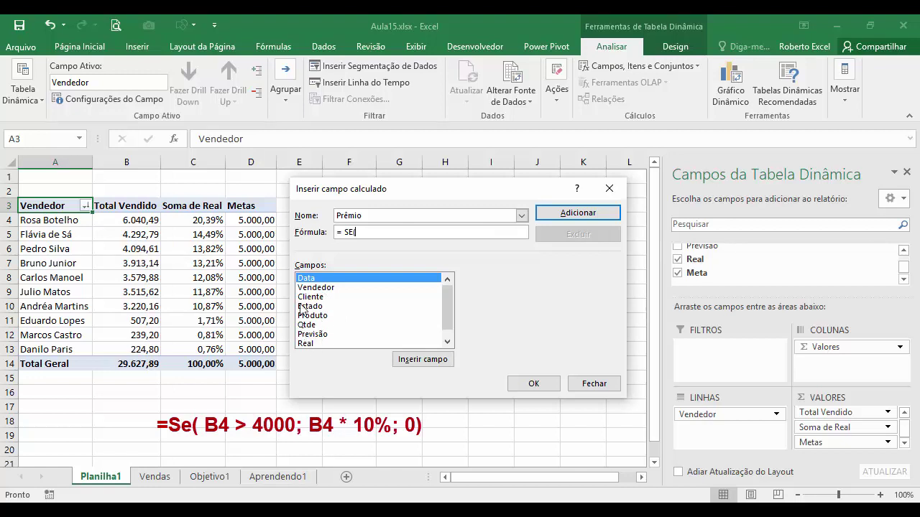
double_click(306, 343)
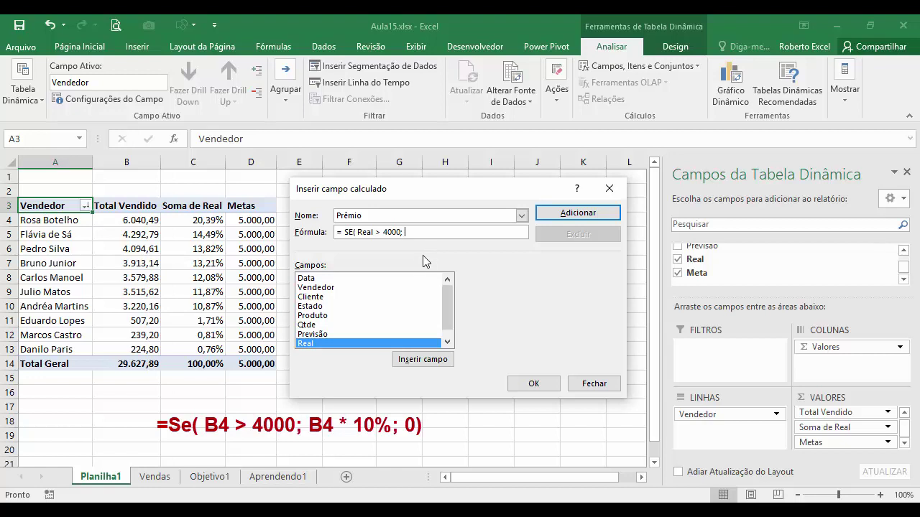
double_click(307, 344)
text(* 10%; 0))
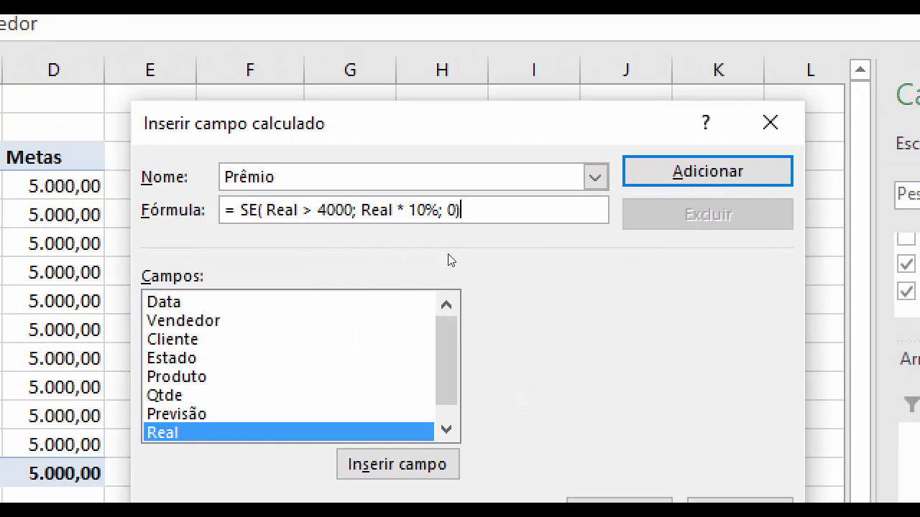
key(ctrl+2)
drag(268, 222, 298, 224)
drag(363, 224, 393, 222)
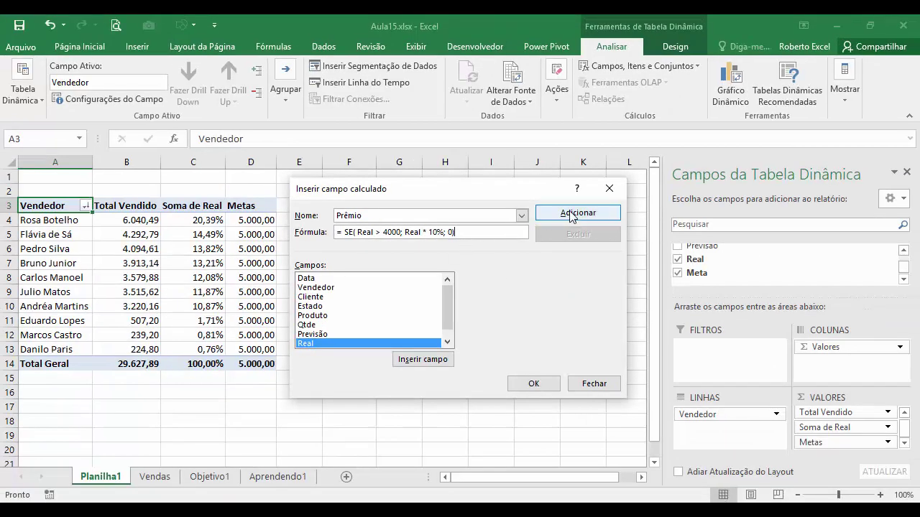
click(574, 214)
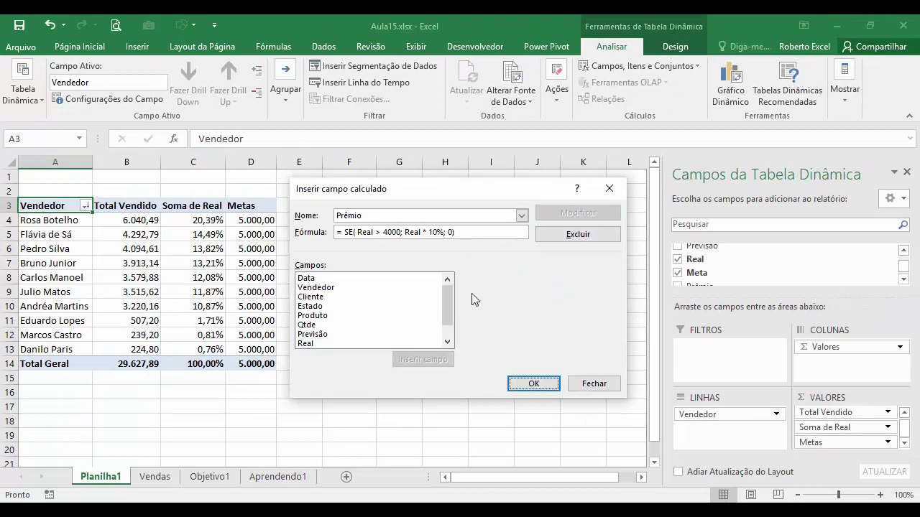
drag(449, 295, 449, 305)
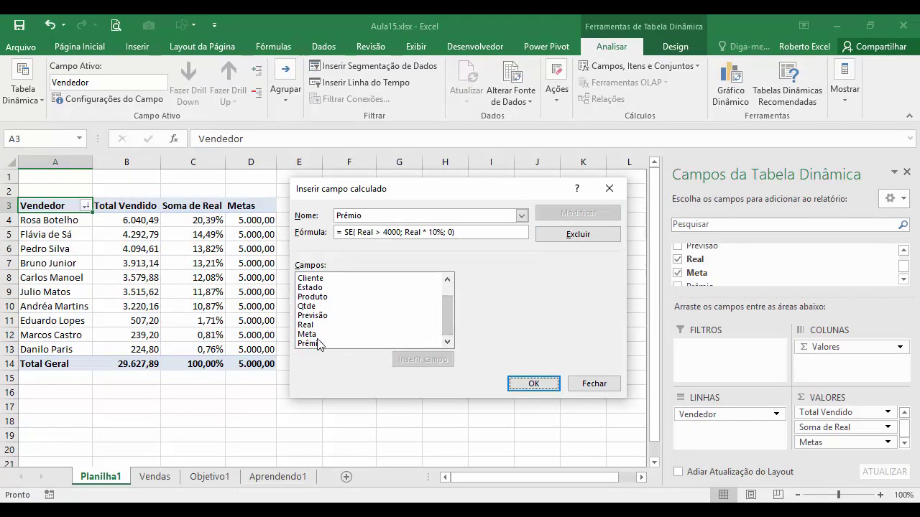
click(539, 385)
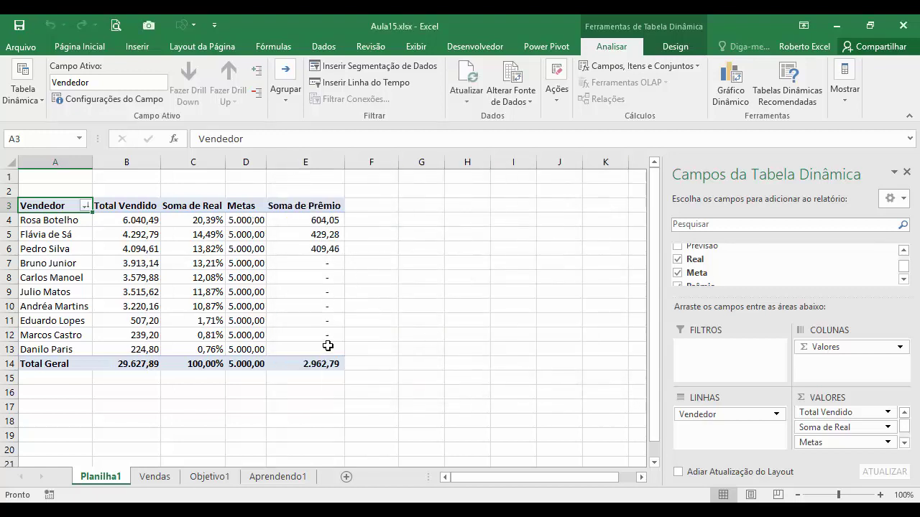
mouse_move(328, 347)
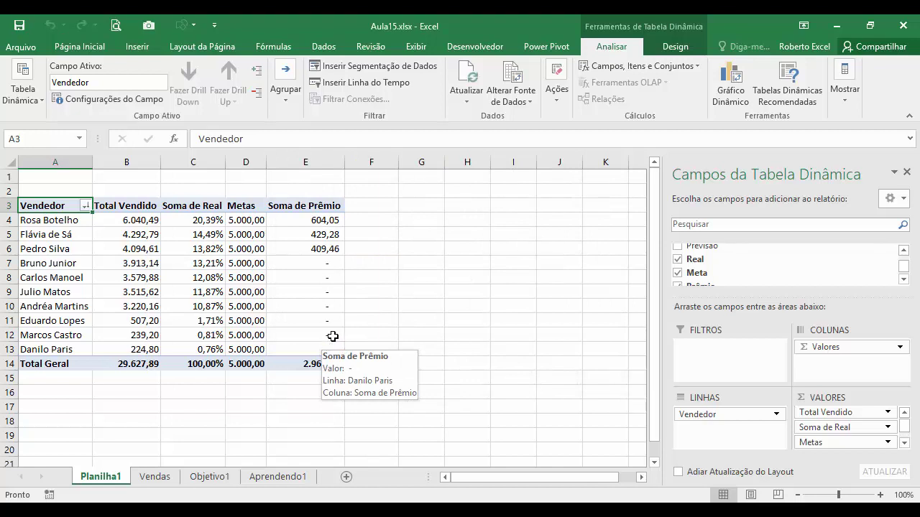
Slightly widen column D holding the Metas values and select the Soma de Prêmio header cell
mouse_move(143, 221)
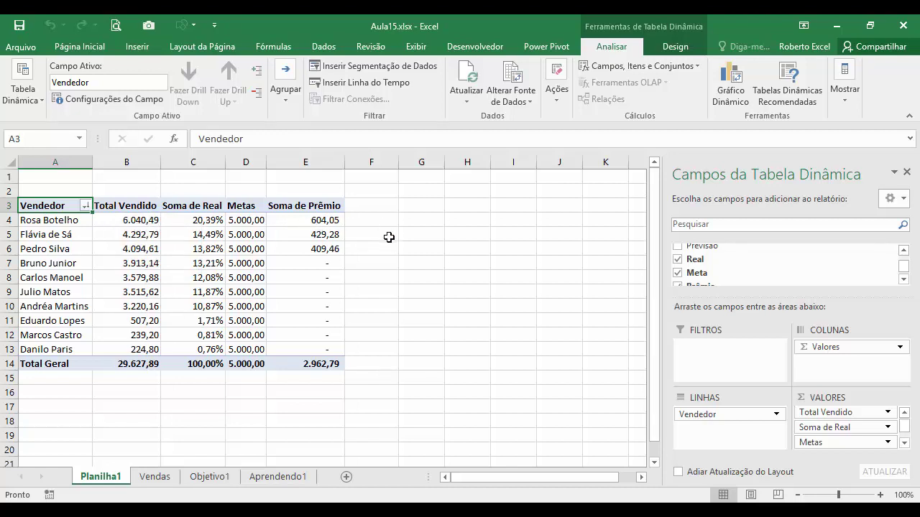
drag(269, 164, 278, 166)
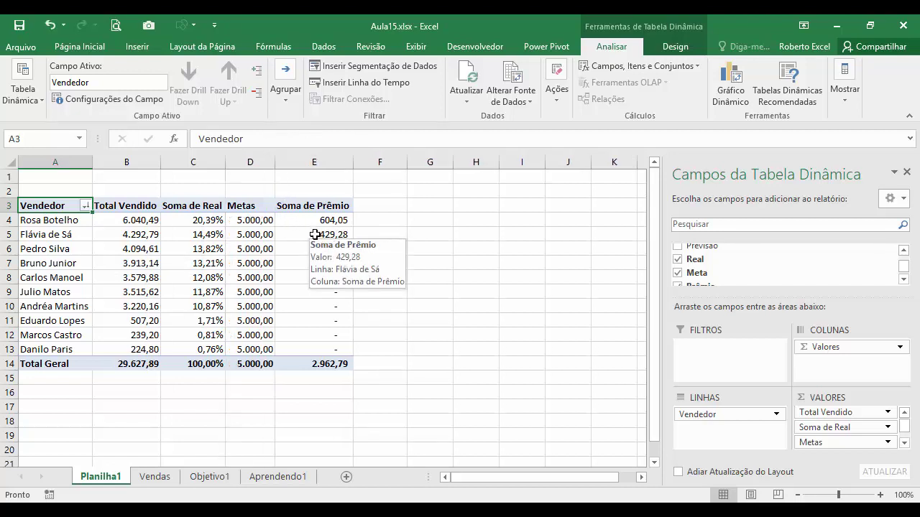
click(253, 208)
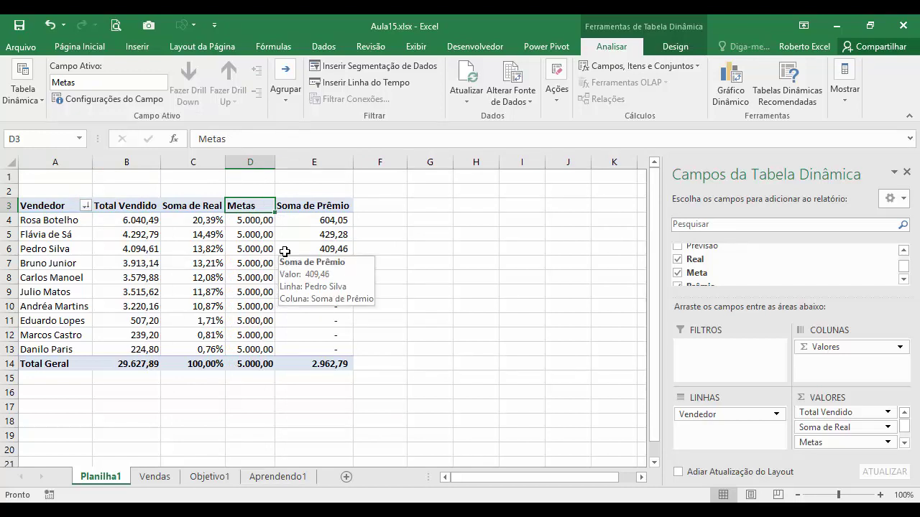
click(311, 206)
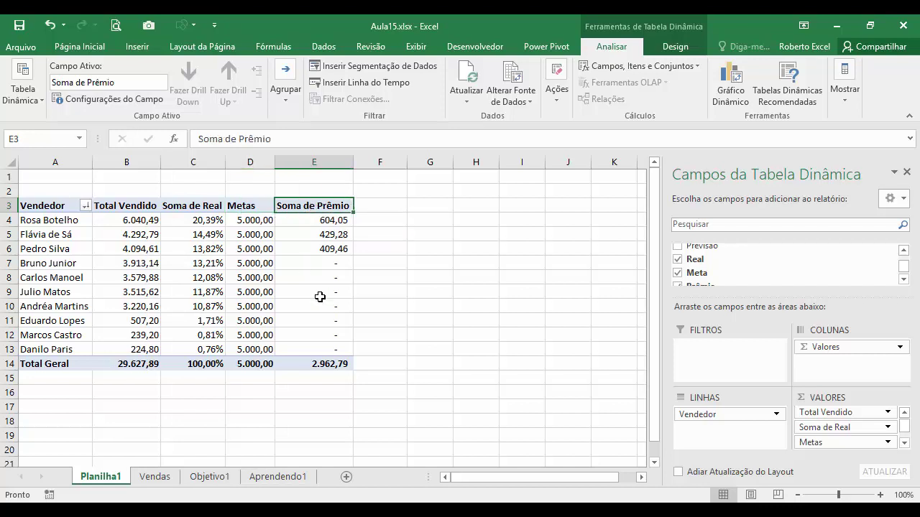
mouse_move(320, 297)
mouse_move(330, 251)
click(697, 67)
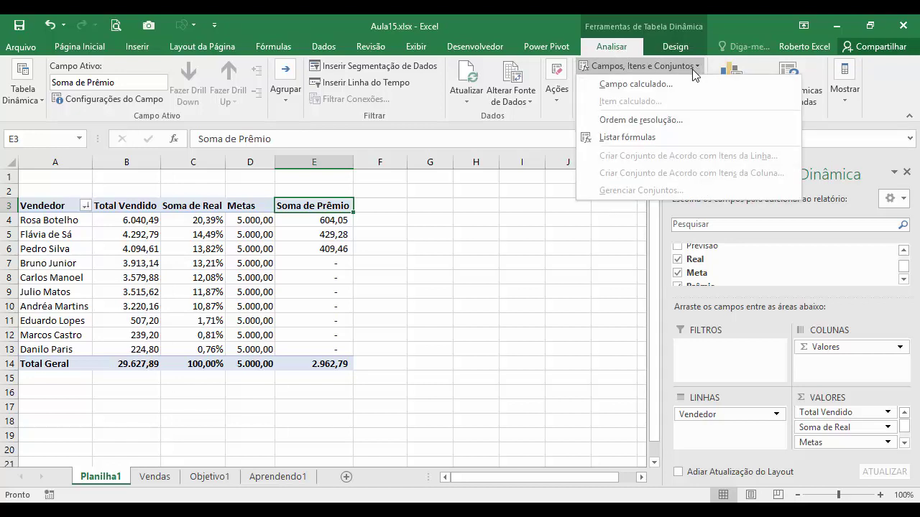
click(660, 88)
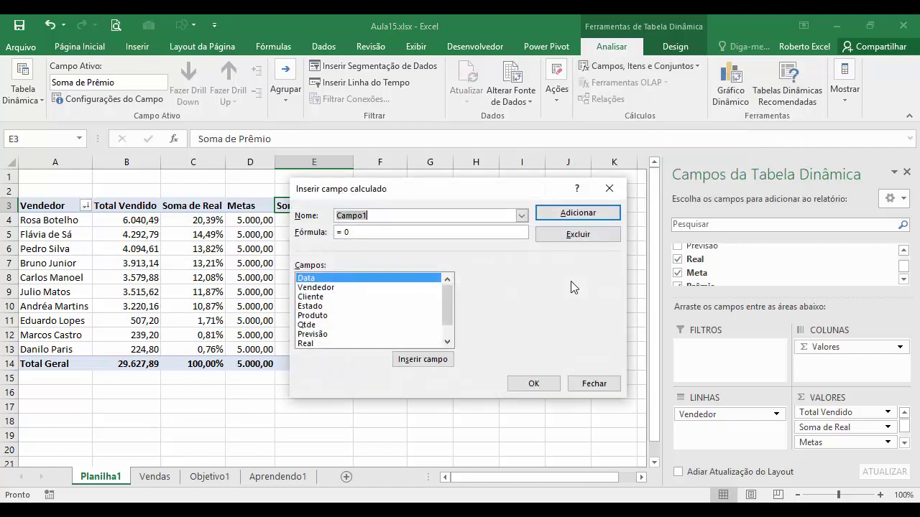
drag(450, 195, 525, 155)
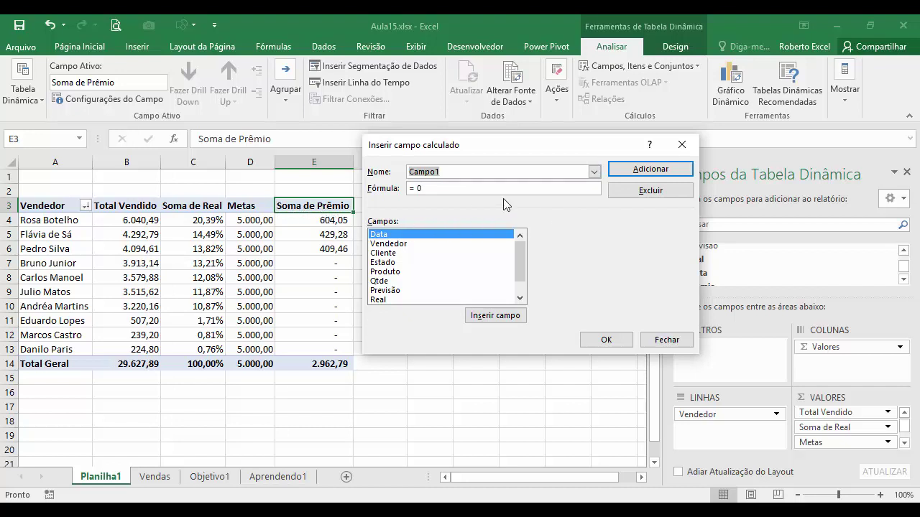
click(594, 172)
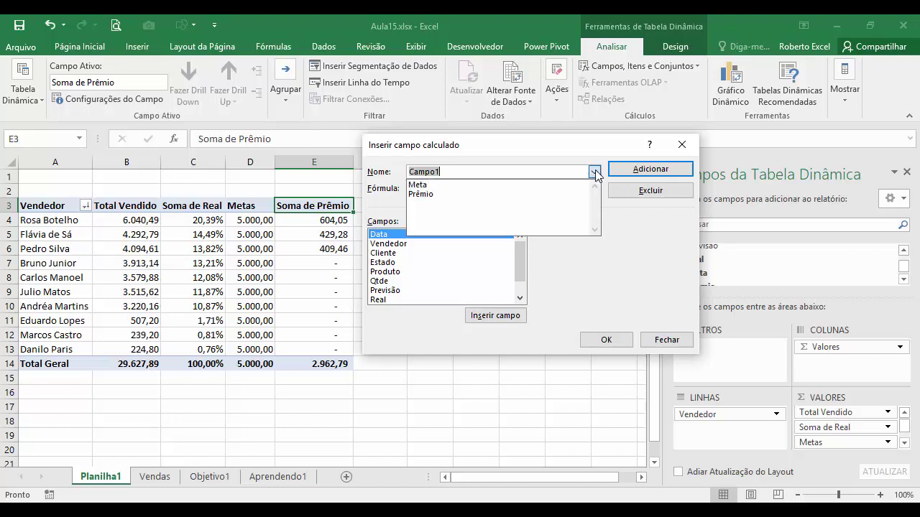
click(432, 194)
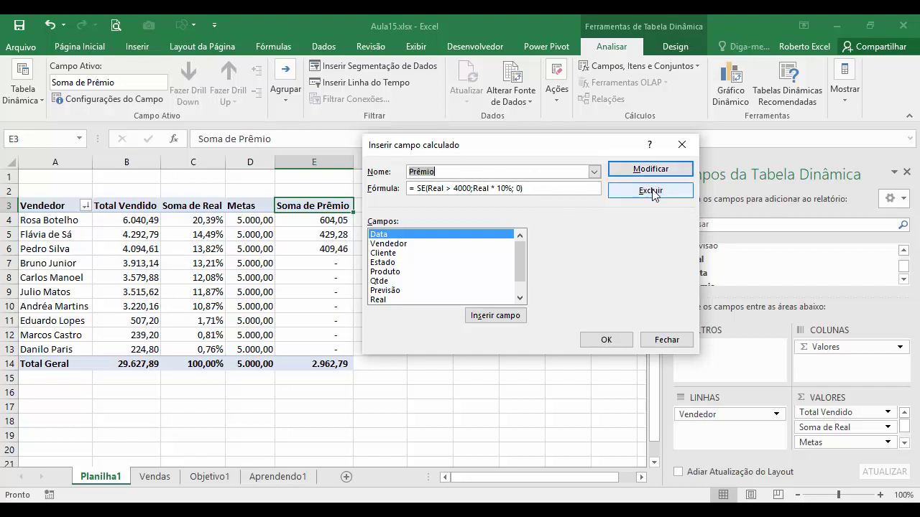
click(622, 342)
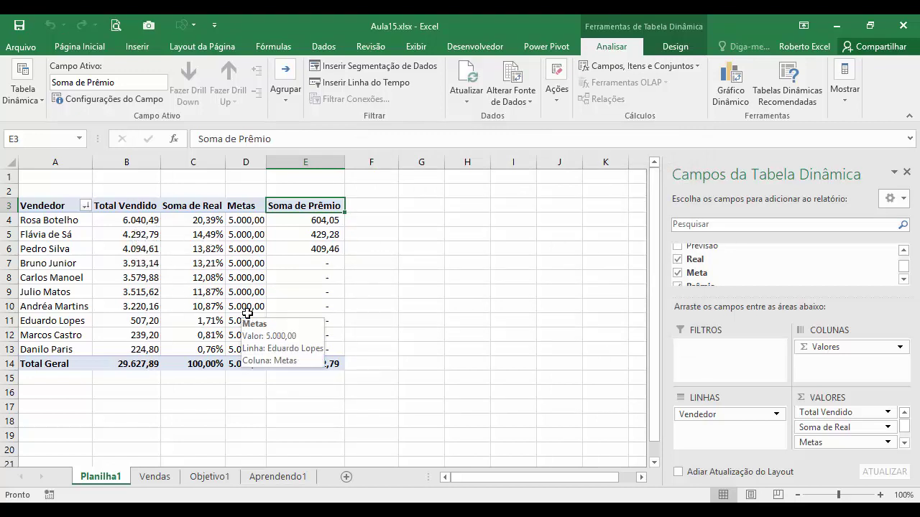
click(147, 223)
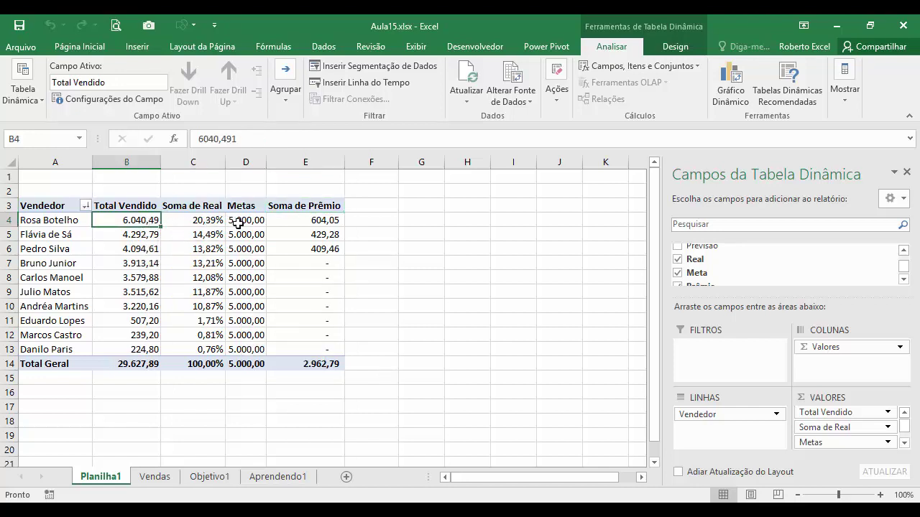